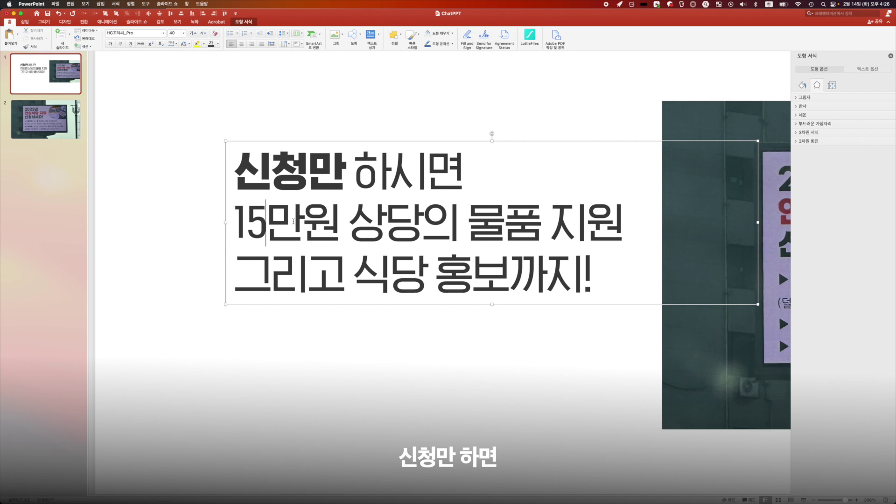
Step: Bold 15만원 and 물품 지원 in the headline
key("shift+Right")
key("shift+Right")
key("shift+Right")
key("shift+Right")
key("super+b")
key("Right")
key("Right")
key("Right")
key("Right")
key("Right")
key("Right")
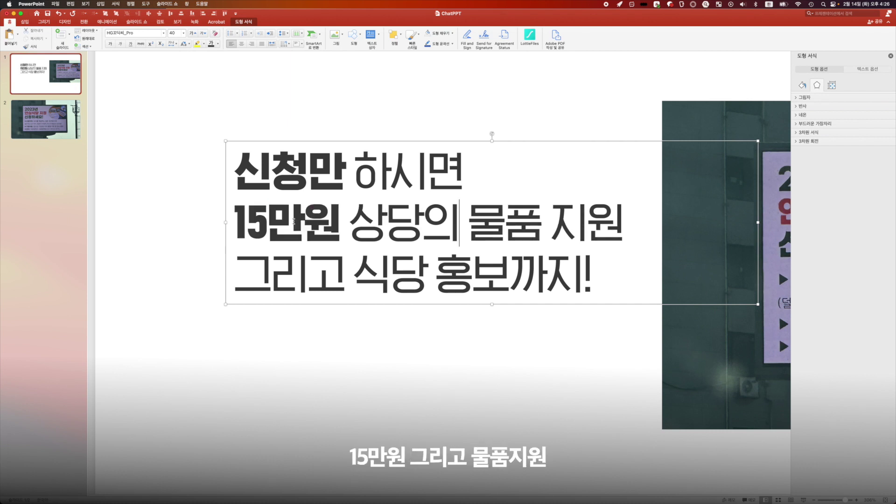
key("shift+Right")
key("shift+Right")
key("shift+Right")
key("shift+Right")
key("shift+Right")
key("super+b")
Step: Bold 식당 홍보, then select the whole headline to adjust its line spacing
key("Right")
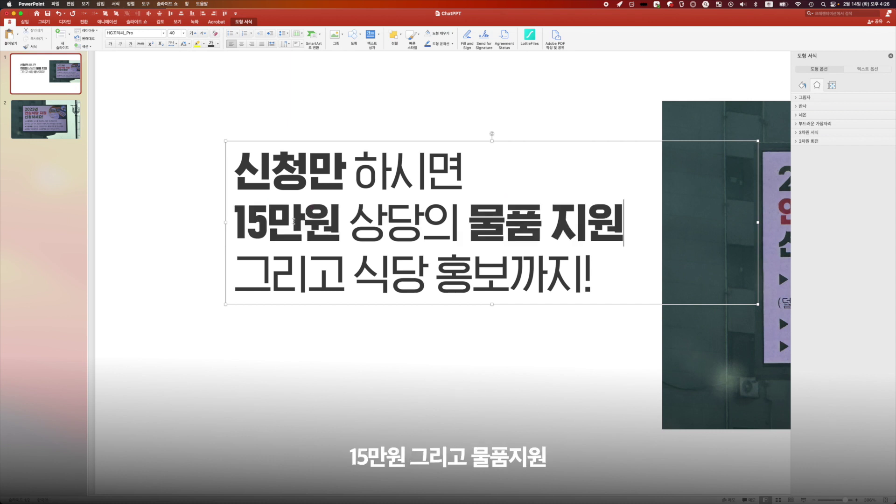
key("Right")
key("Right")
key("Right")
key("Right")
key("Right")
key("shift+Right")
key("shift+Right")
key("shift+Right")
key("shift+Right")
key("shift+Right")
key("super+b")
key("Right")
key("Right")
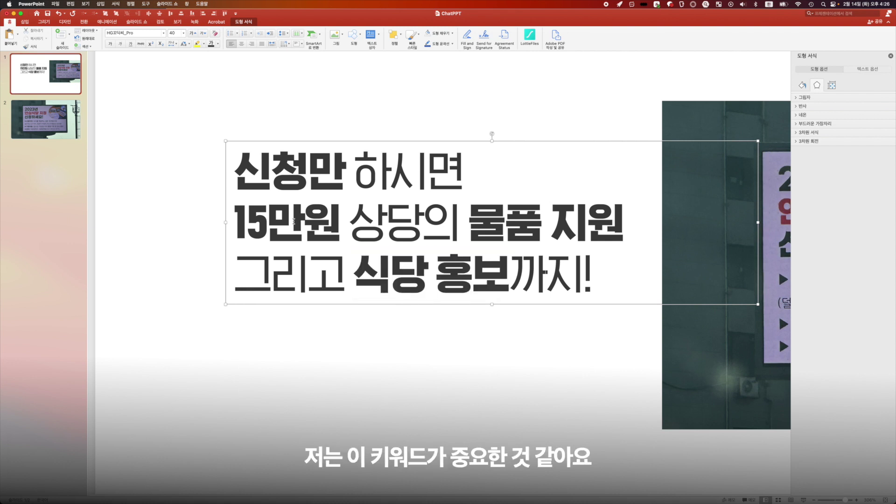
key("super+a")
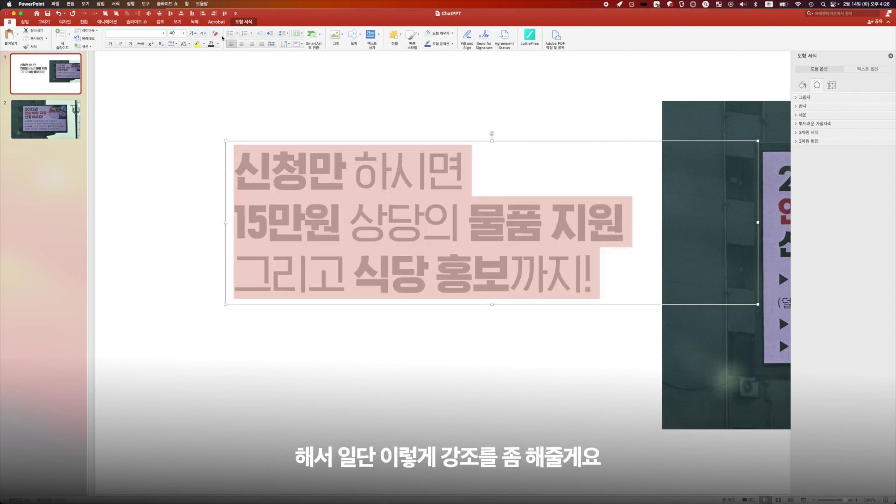
left_click(284, 34)
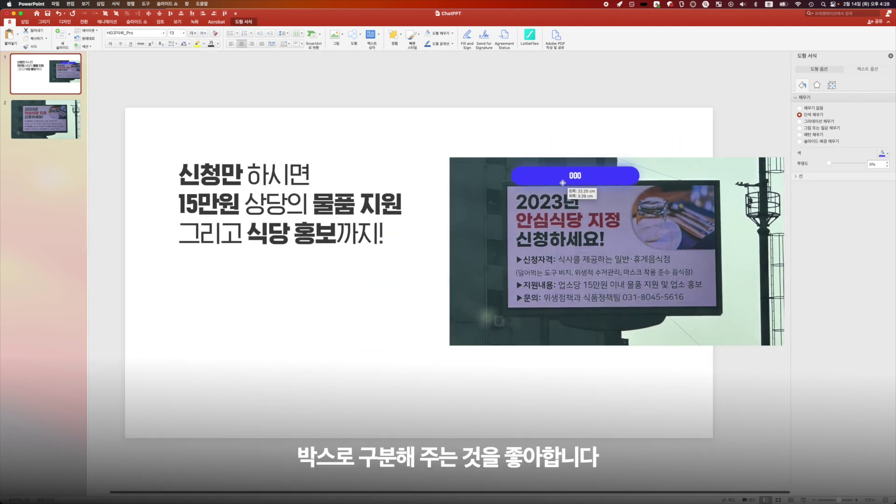
Step: Drag the blue rounded button under the headline and label it 신청자격
left_click_drag(518, 174, 226, 277)
type("신청자격")
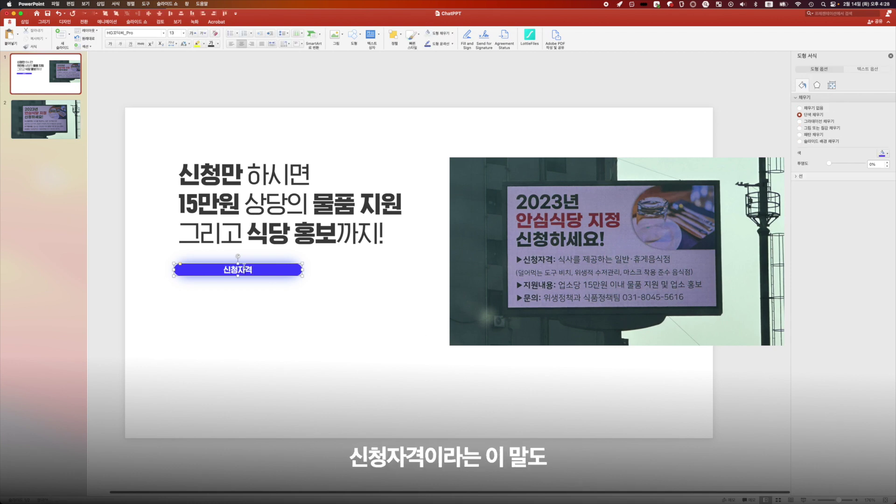
scroll(229, 266, "up", 5)
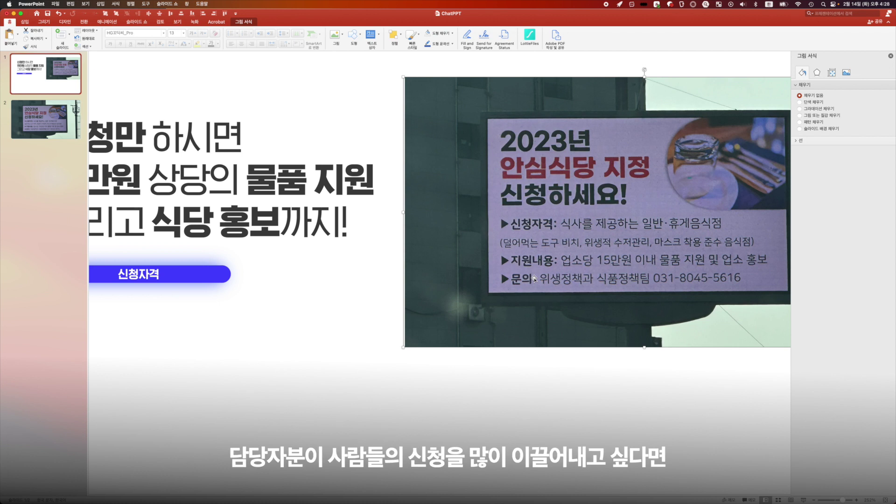
Step: Change the upper pill's label to 누가 신청할 수 있나요?
scroll(534, 279, "left", 5)
double_click(231, 276)
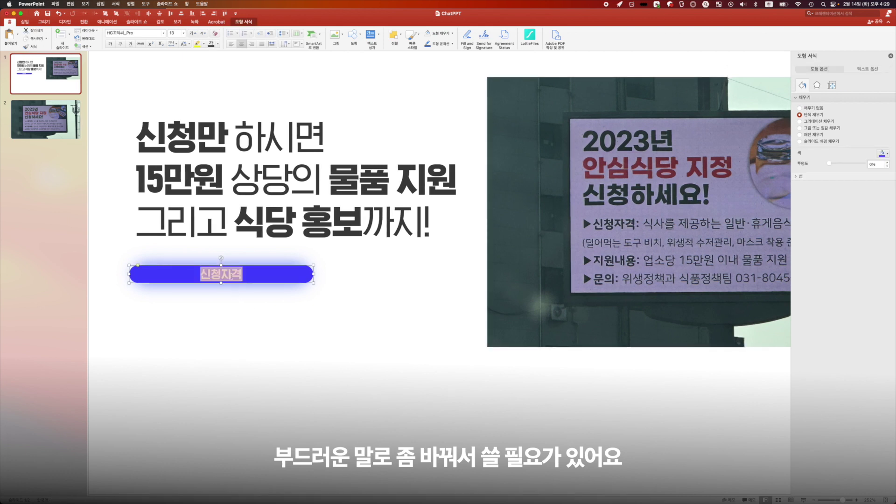
type("누가")
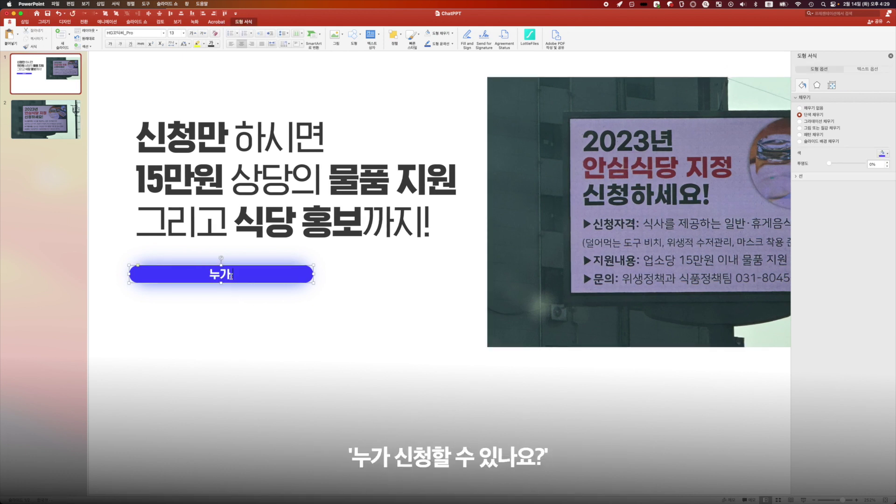
type(" 신청할 수 있나요?")
scroll(583, 270, "up", 3)
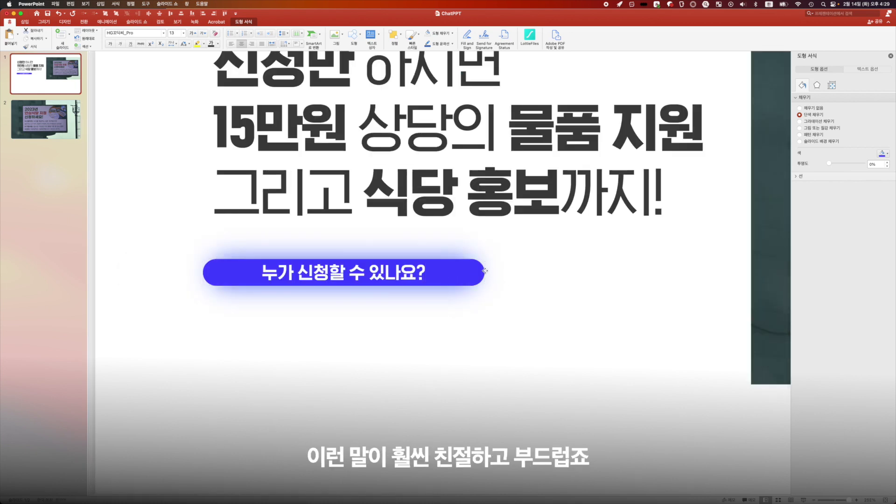
scroll(486, 272, "right", 10)
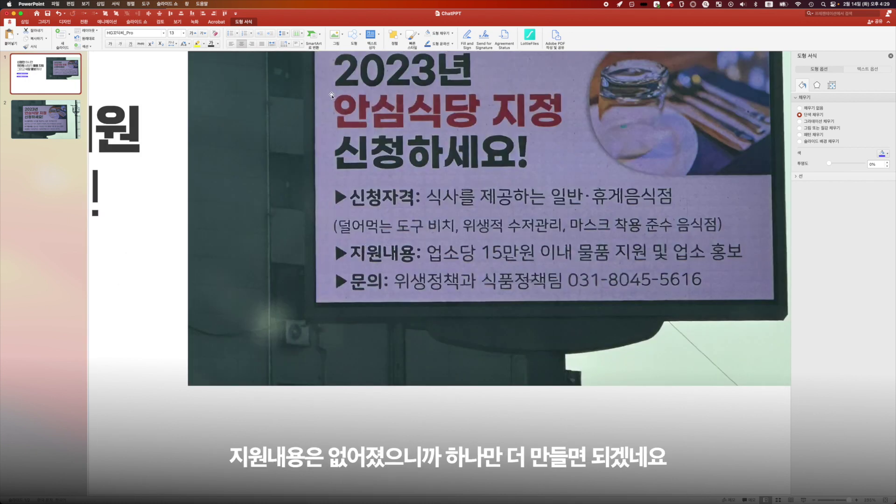
scroll(407, 92, "left", 2)
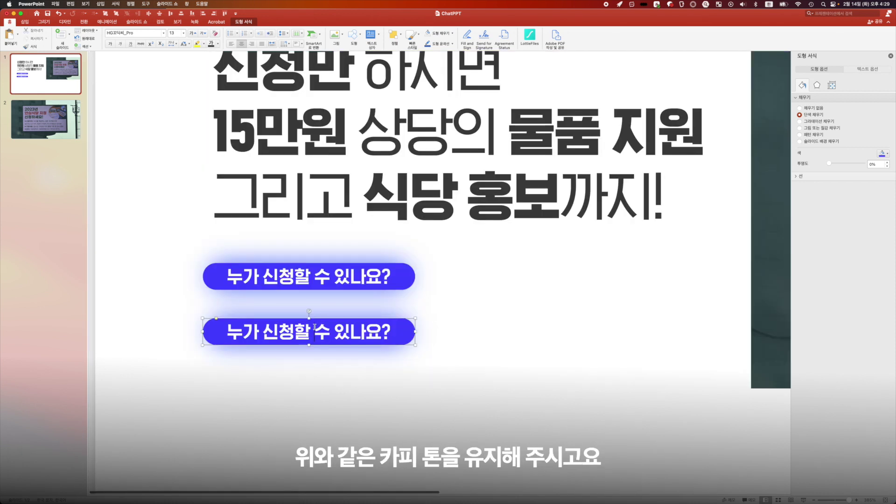
Step: Label the lower pill 어디에 무엇을 신청하면 되나요? and widen both pills to match
triple_click(314, 332)
double_click(315, 332)
triple_click(307, 277)
triple_click(296, 332)
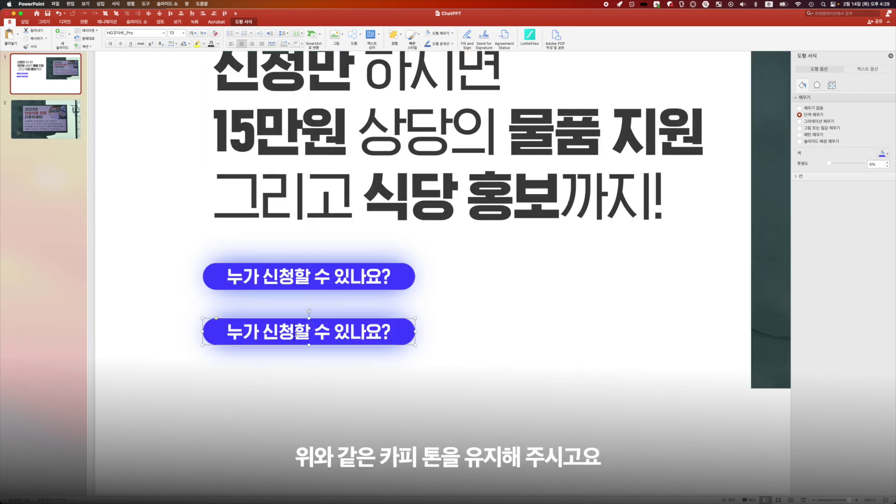
type("어디에 무엇을 신청해야")
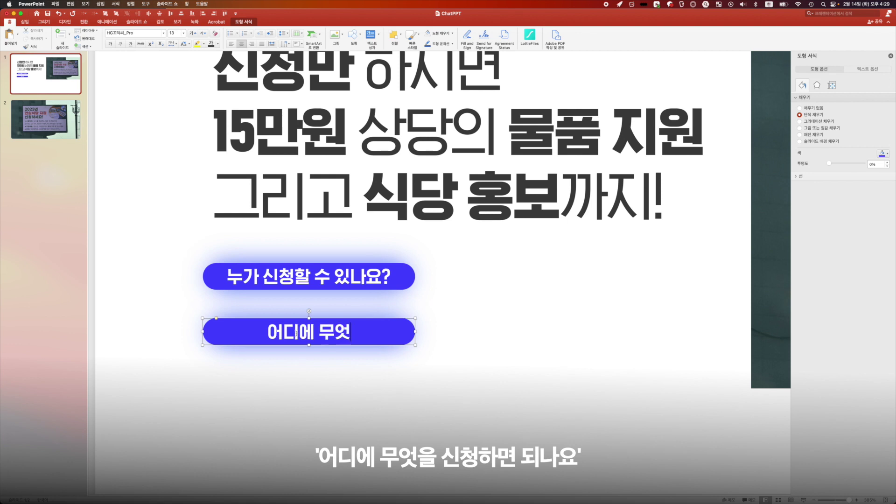
key("BackSpace")
key("BackSpace")
type("하면 되나요?")
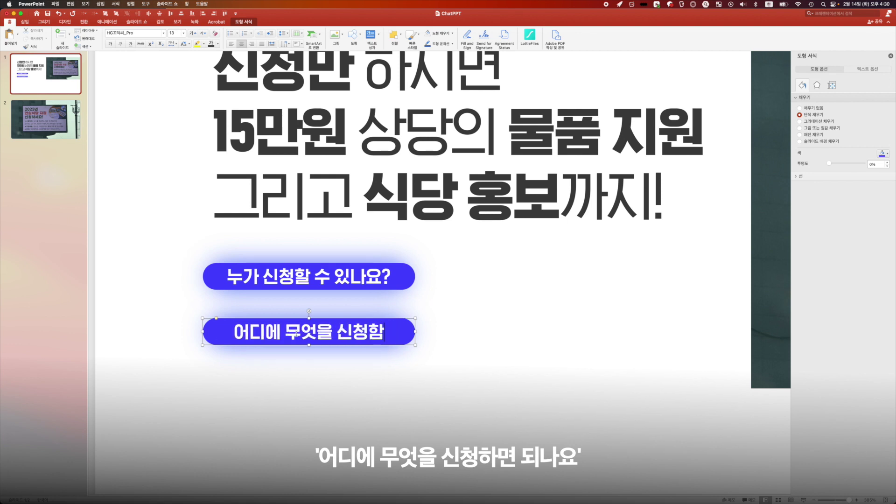
left_click(378, 277)
left_click_drag(417, 277, 455, 332)
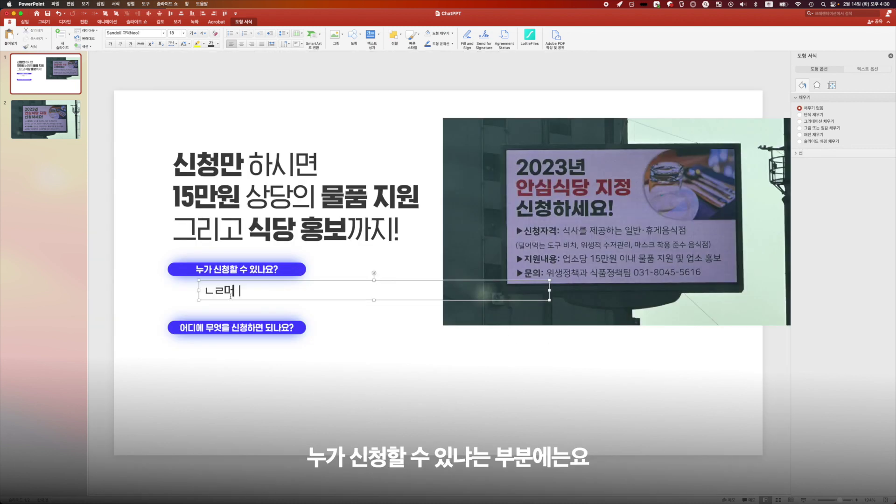
Step: Paste the eligibility lines into the new text box below the first pill
double_click(230, 296)
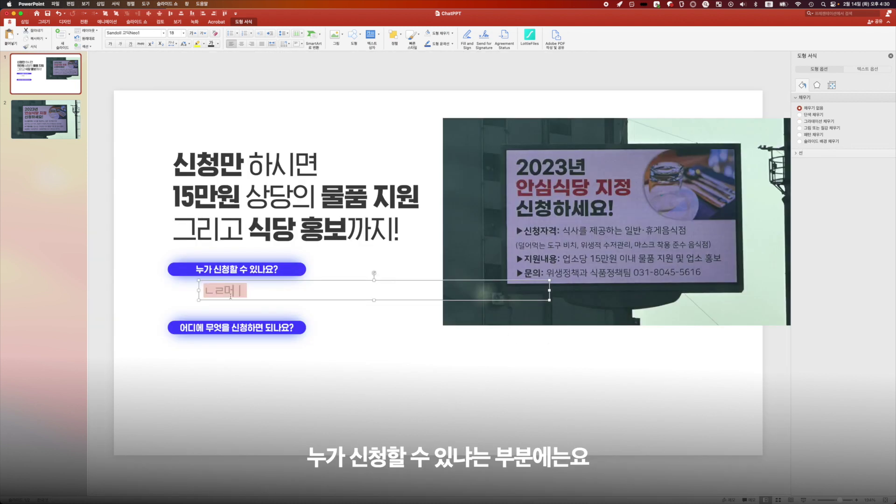
type("식사를 제공하는 일반·휴게 음식점 (덜어먹는 도구 비치, 위생적 수저관리, 마스크 착용 준수 음식점)")
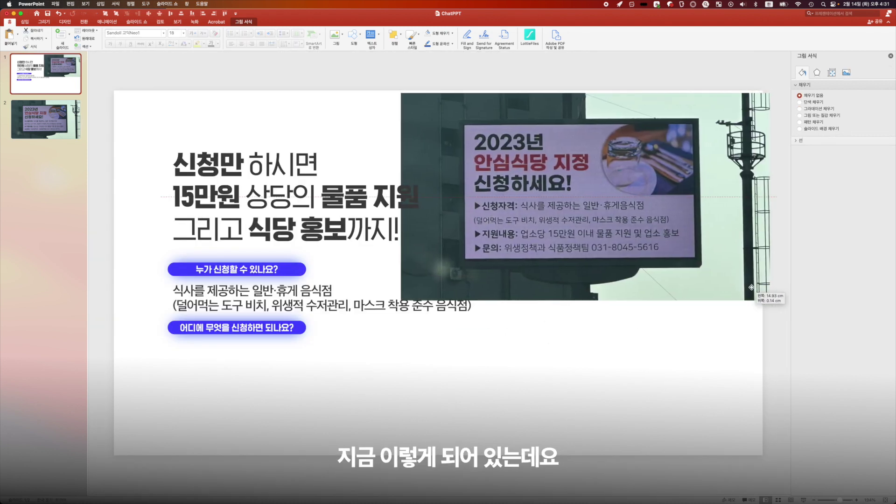
scroll(253, 304, "up", 5)
key("super+a")
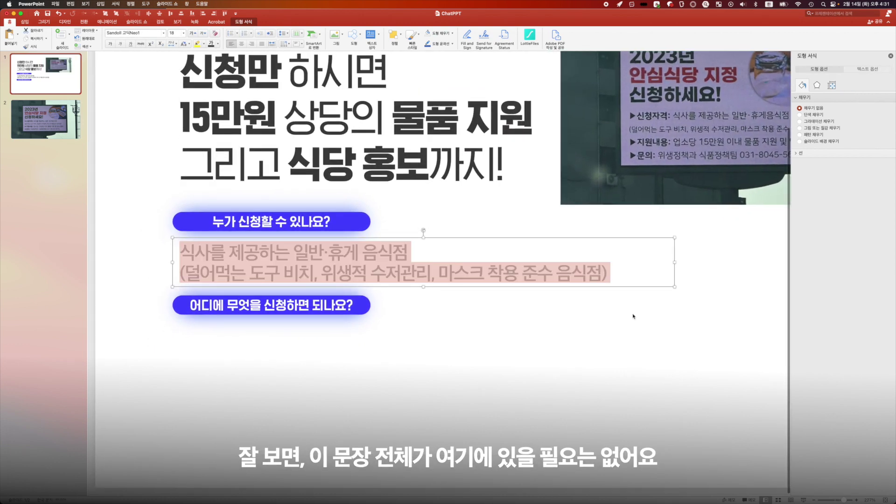
left_click(287, 278)
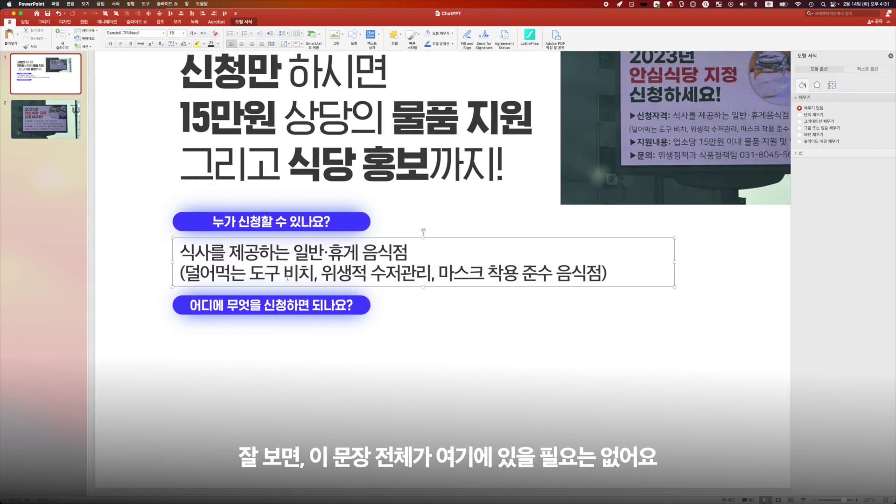
Step: Give 식사를 제공 a heavy Sandoll 고딕Neo1 weight and delete the bracketed second line
left_click_drag(257, 252, 181, 253)
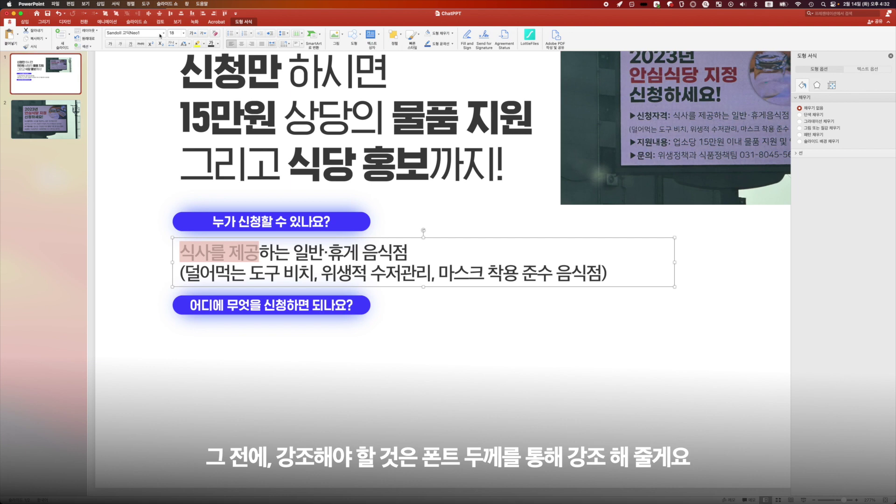
left_click(163, 33)
mouse_move(215, 125)
left_click(281, 220)
left_click(303, 256)
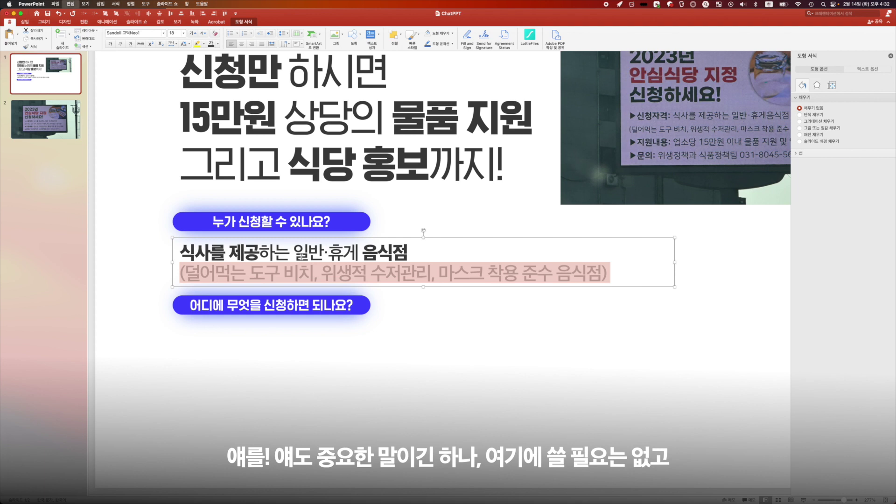
key("BackSpace")
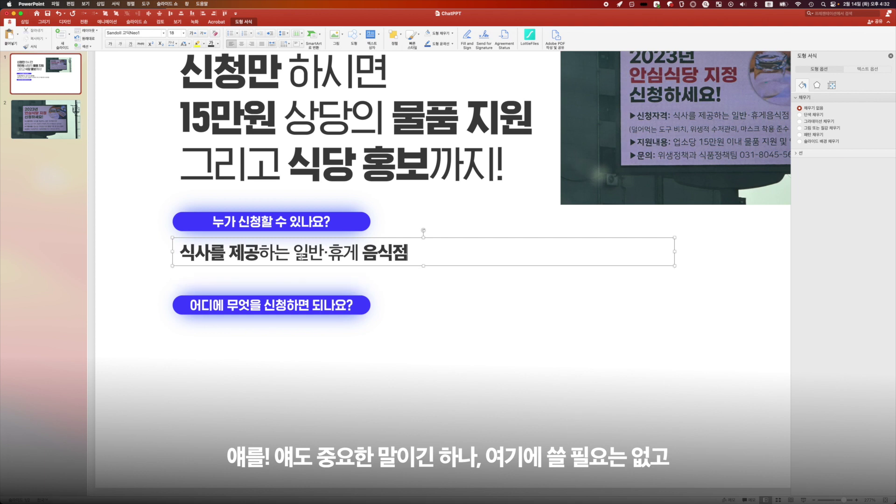
Step: Add a superscript asterisk after 음식점 in the eligibility line
scroll(278, 185, "up", 2)
type("*")
key("shift+Left")
key("super+shift+equal")
key("Escape")
Step: Paste the bracketed line as a footnote at the slide bottom, replacing its bracket with *
scroll(431, 285, "down", 3)
key("super+v")
left_click_drag(405, 263, 297, 421)
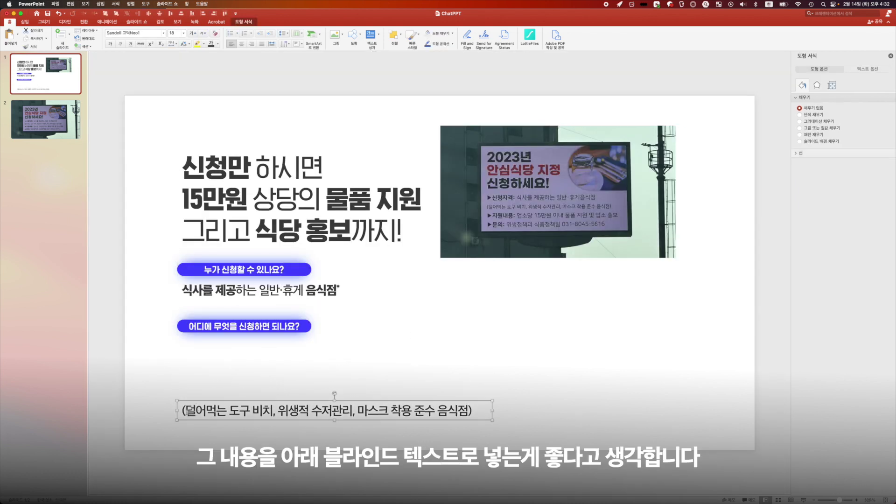
key("BackSpace")
type("*")
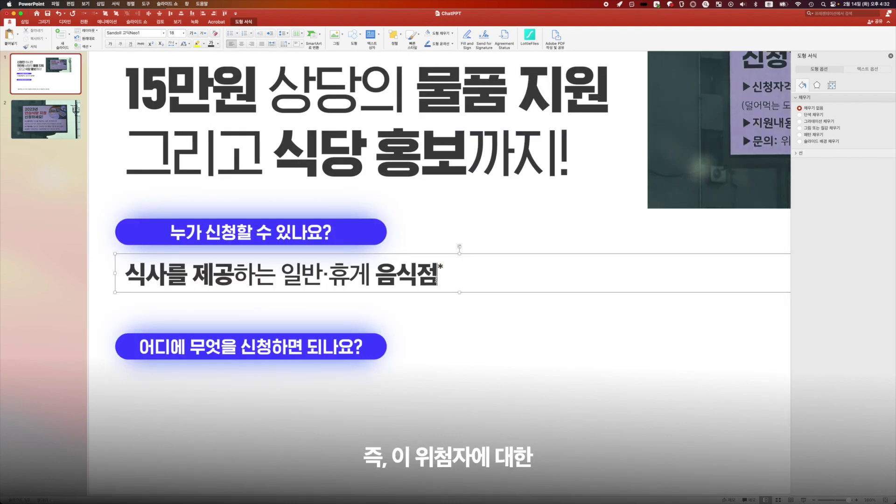
scroll(742, 71, "down", 5)
Step: Shrink the footnote to 10.5 pt, color it grey, and nudge it to the bottom edge
left_click(393, 407)
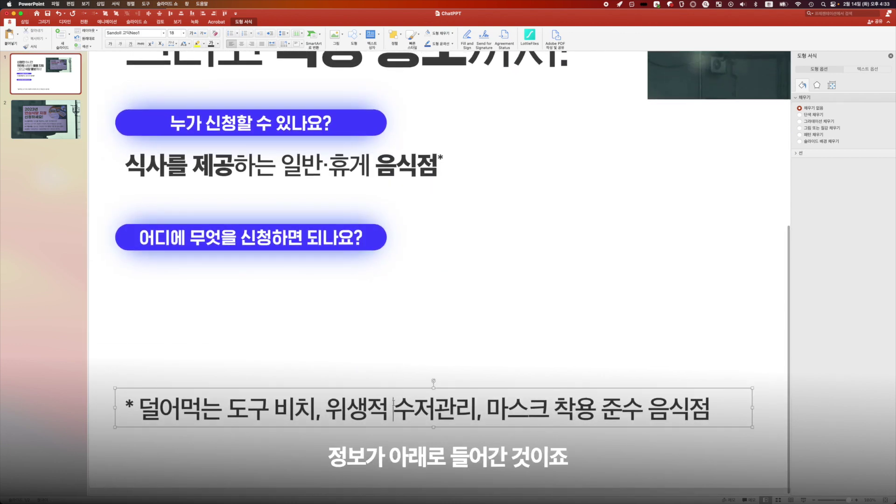
scroll(351, 305, "down", 5)
key("super+a")
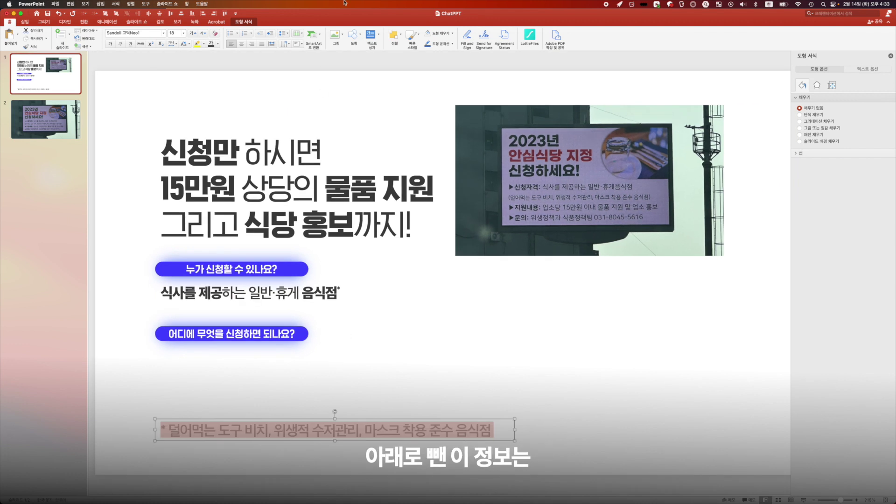
left_click(203, 36)
left_click(202, 36)
left_click(202, 36)
left_click(202, 36)
left_click(202, 36)
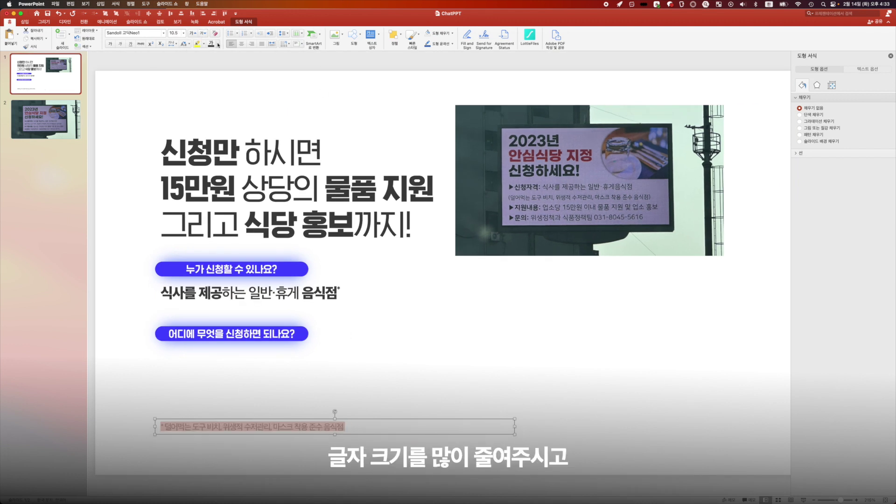
left_click(219, 45)
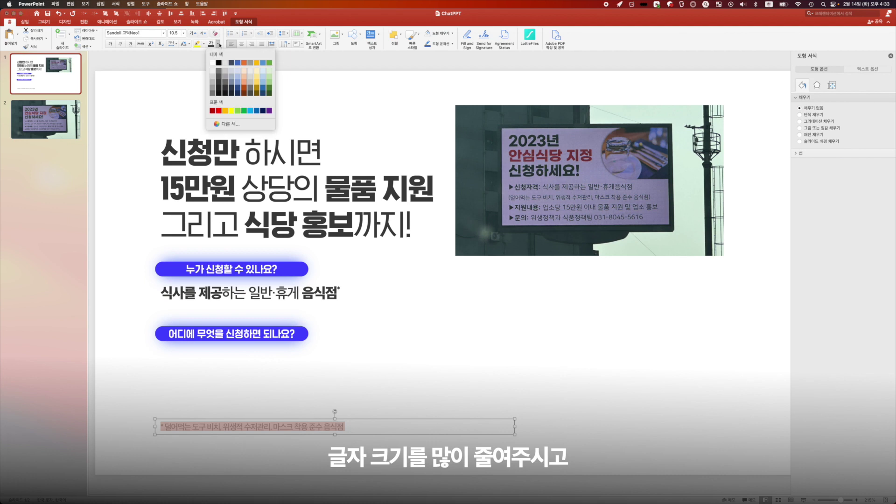
left_click(214, 85)
left_click(273, 434)
mouse_move(273, 434)
left_mouse_down()
mouse_move(260, 349)
mouse_move(282, 443)
left_mouse_up()
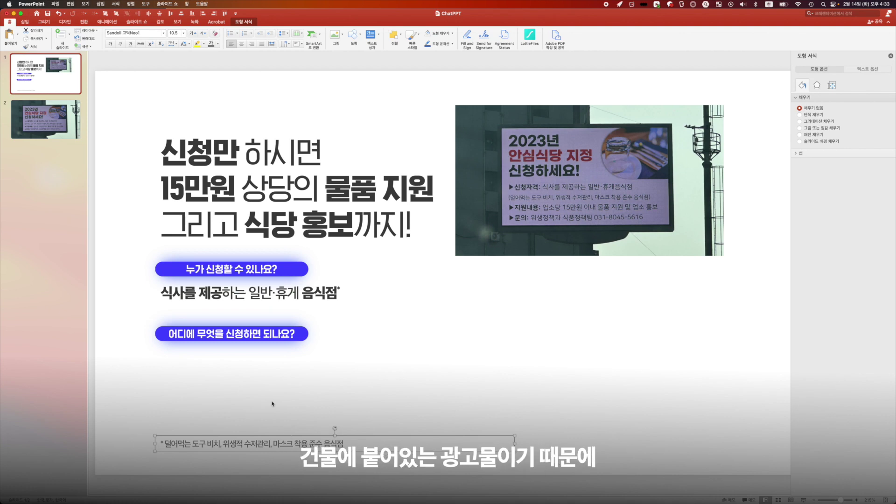
Step: Enlarge the font of the 식사를 제공하는 일반·휴게 음식점 answer line
left_click(274, 293)
scroll(224, 308, "up", 5)
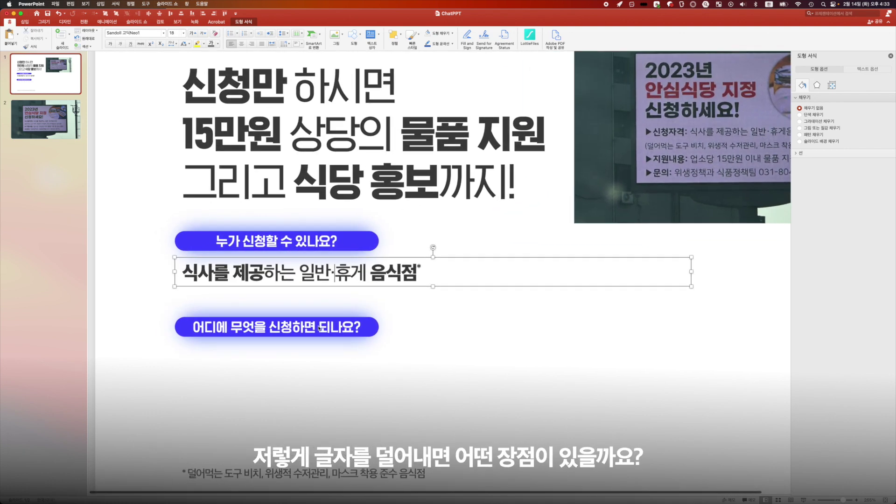
left_click(315, 276)
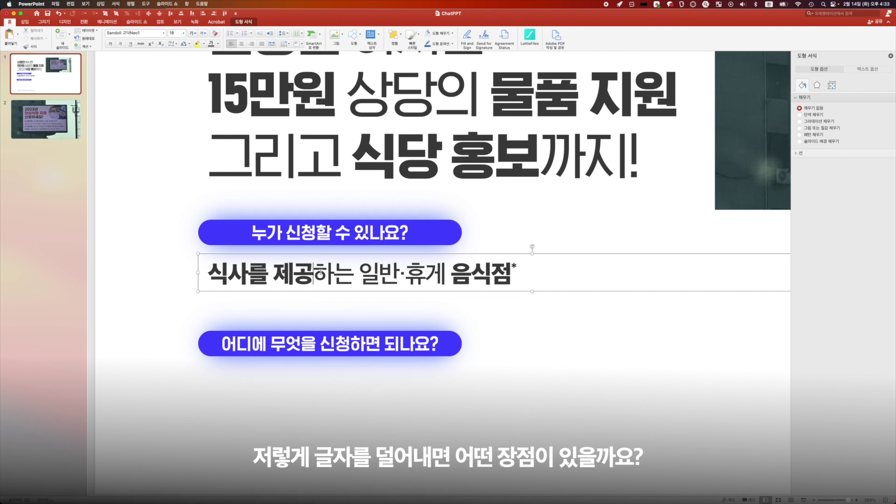
triple_click(319, 278)
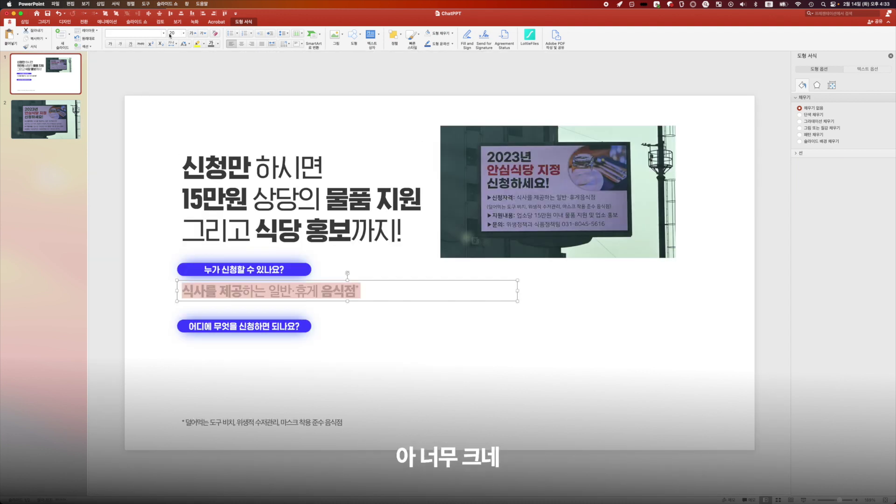
left_click(174, 33)
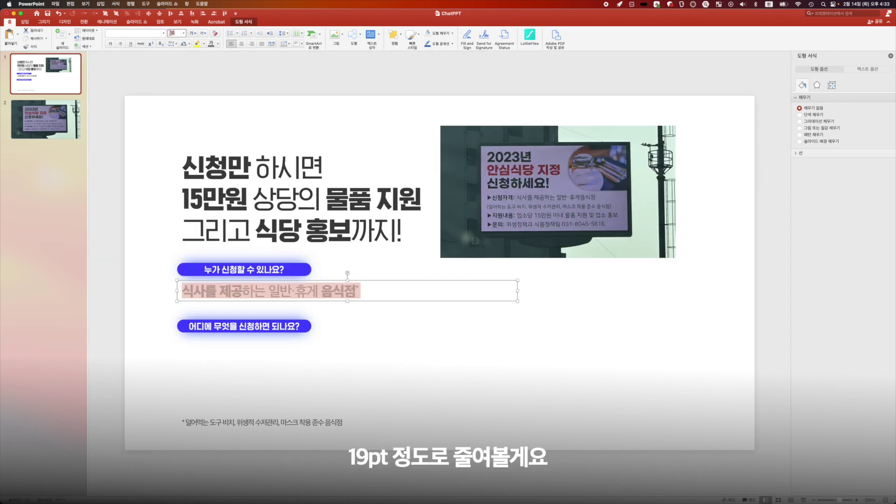
Step: Set the first answer line to 19 pt
type("19")
key("Return")
left_click(535, 402)
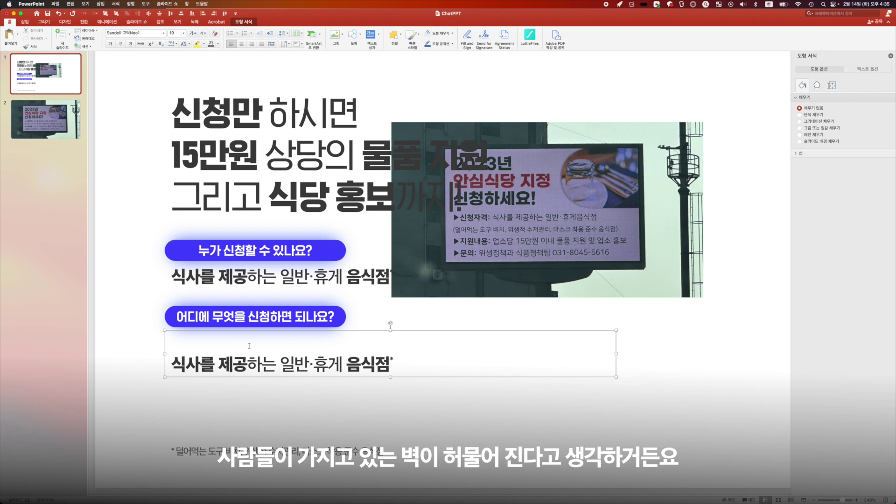
type("안")
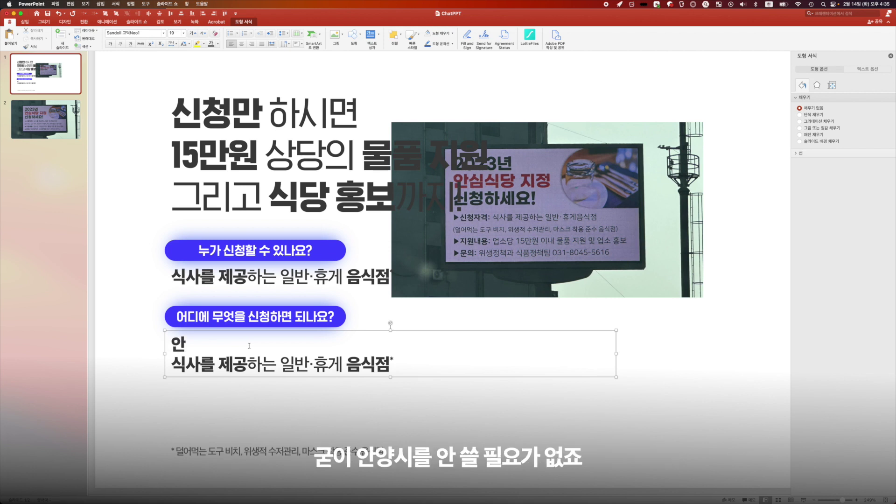
type("양시 윗생정")
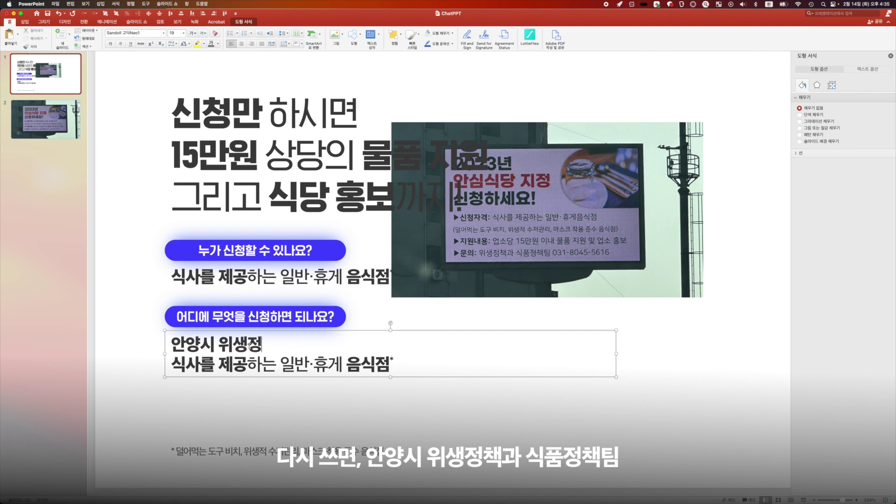
type("책과 식품정책")
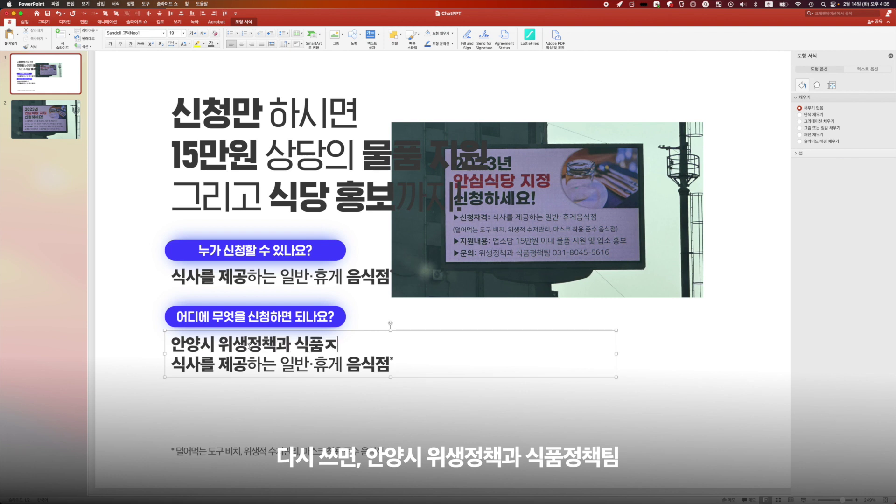
type("팀")
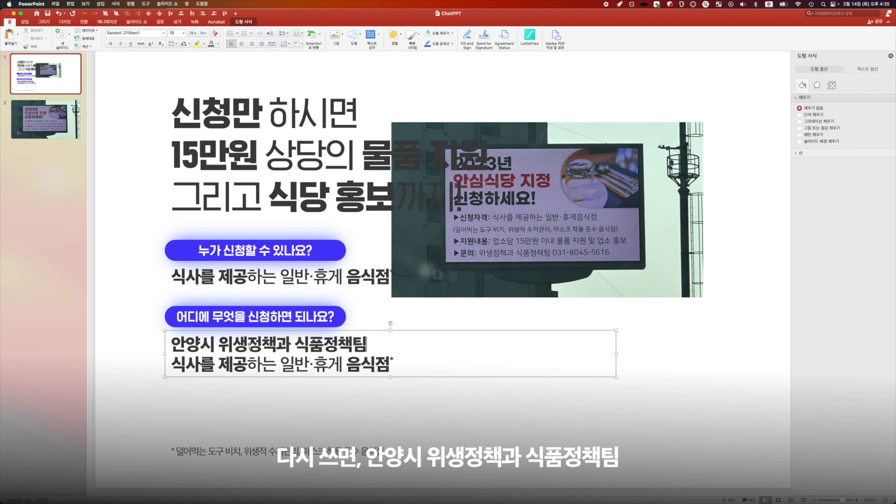
key("Right")
key("shift+End")
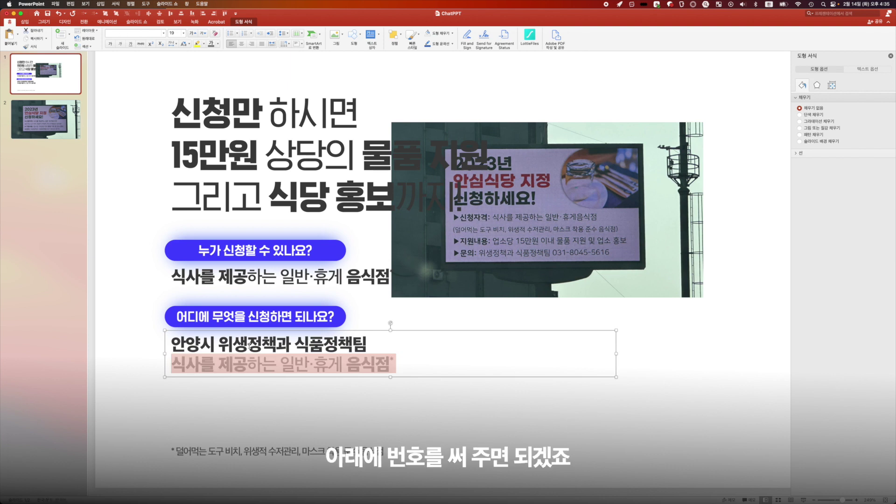
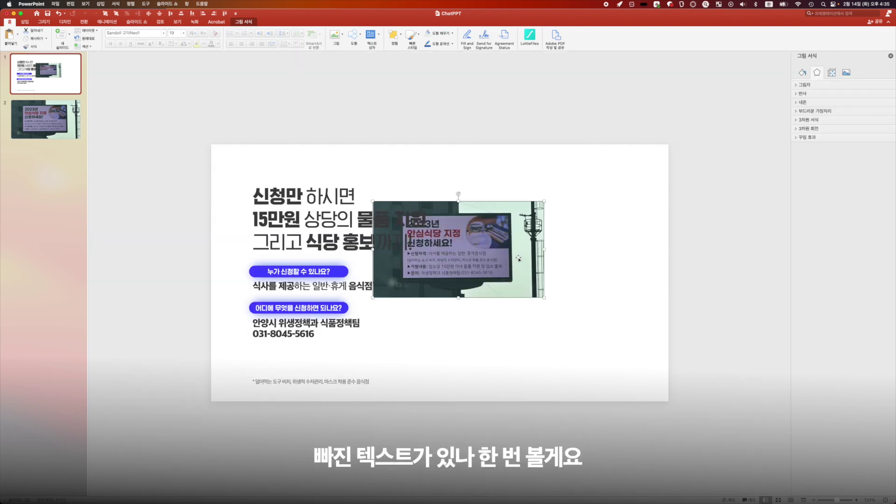
scroll(518, 258, "up", 5)
left_click_drag(489, 260, 607, 152)
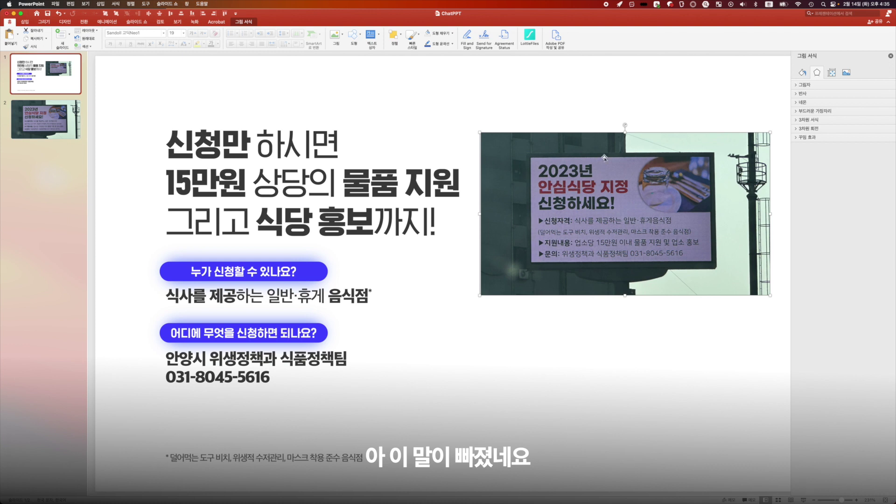
Step: Append 에 to the team name and add the line 안심식당 지정을 신청하세요! above the phone number
left_click(346, 359)
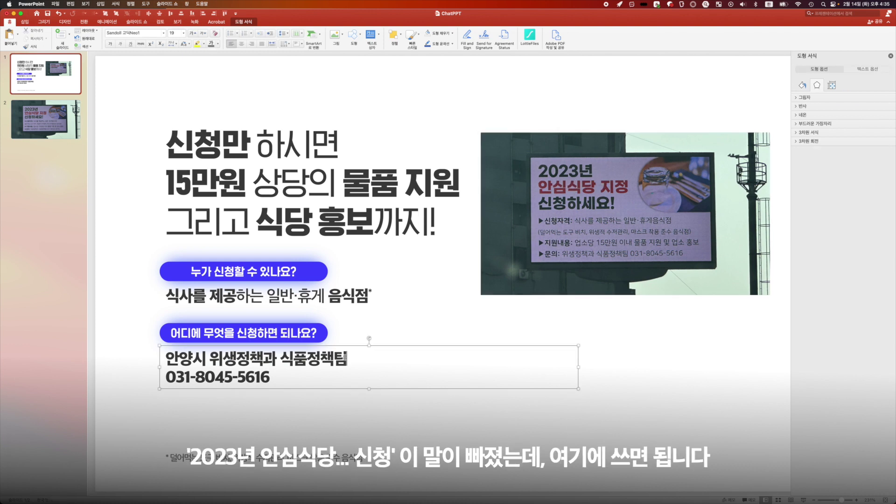
type("에")
key("Return")
type("안심식당 지")
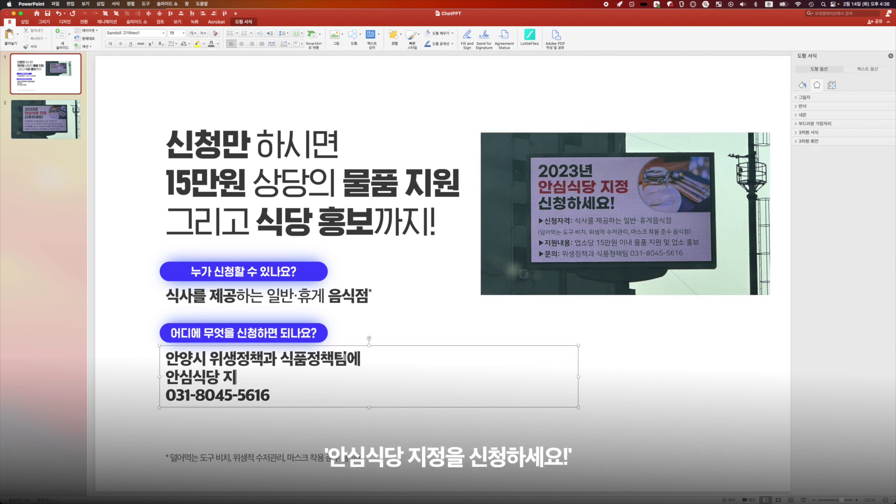
type("정의을 신청하세요!")
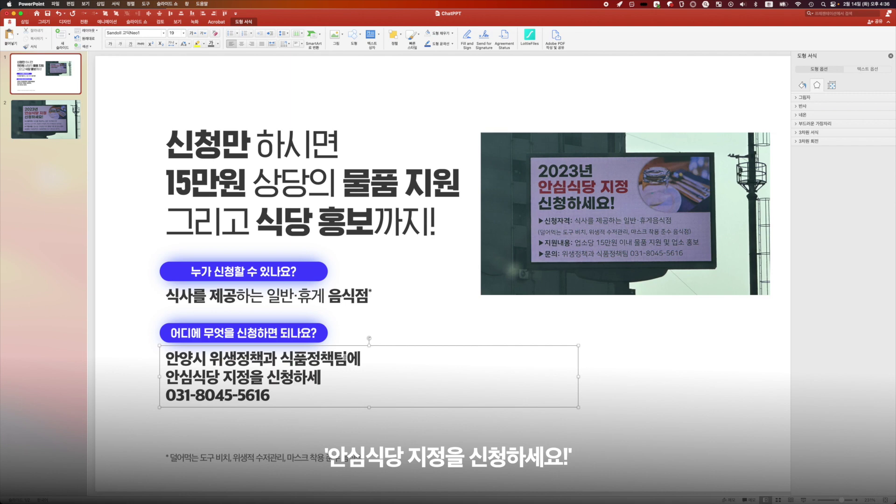
double_click(309, 299)
left_click(276, 356)
Step: Select the minor words 에 and 을 in the contact answer to lighten them
scroll(276, 356, "up", 5)
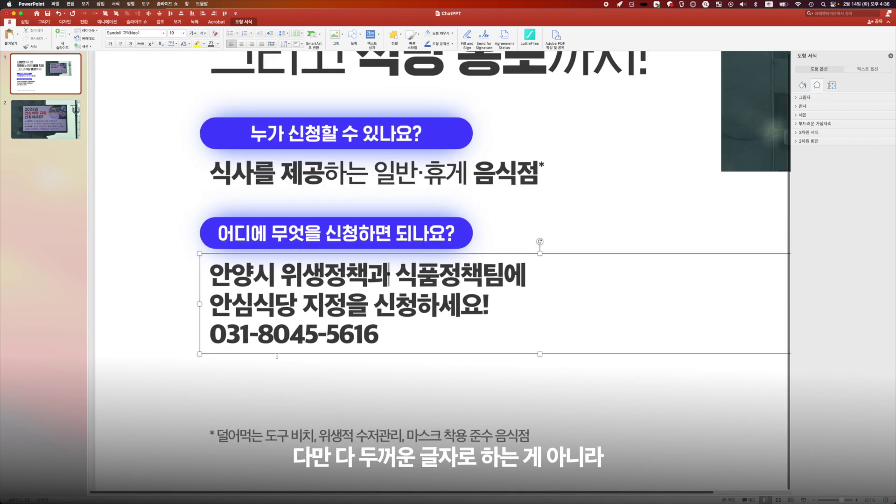
key("Right")
key("Right")
key("Right")
key("Right")
key("Right")
key("Right")
key("Right")
key("Right")
key("Right")
key("Right")
key("Right")
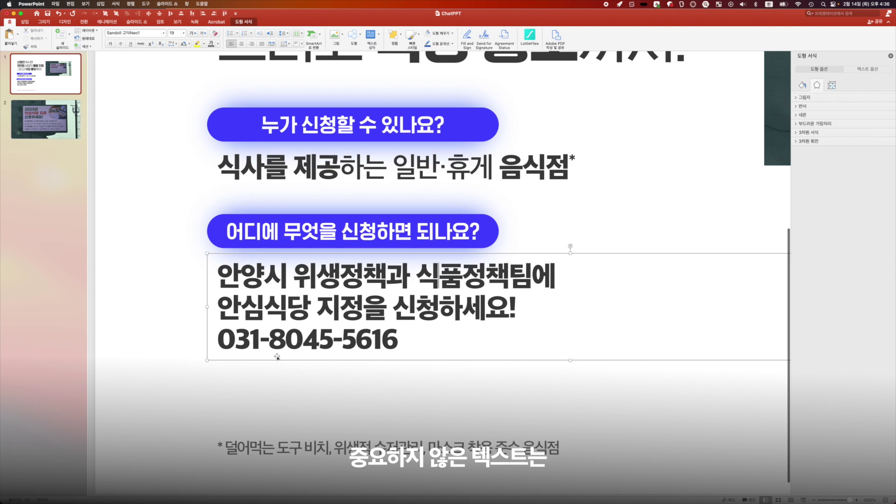
key("shift+Right")
key("Down")
key("Left")
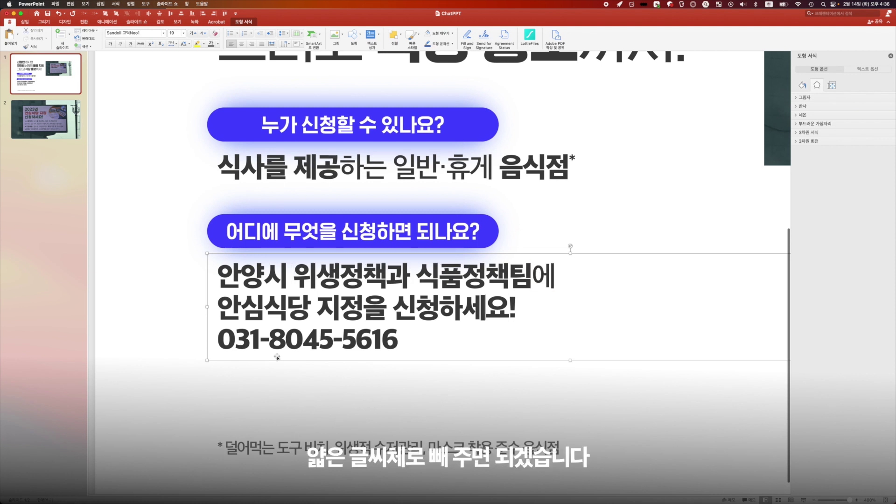
key("shift+Left")
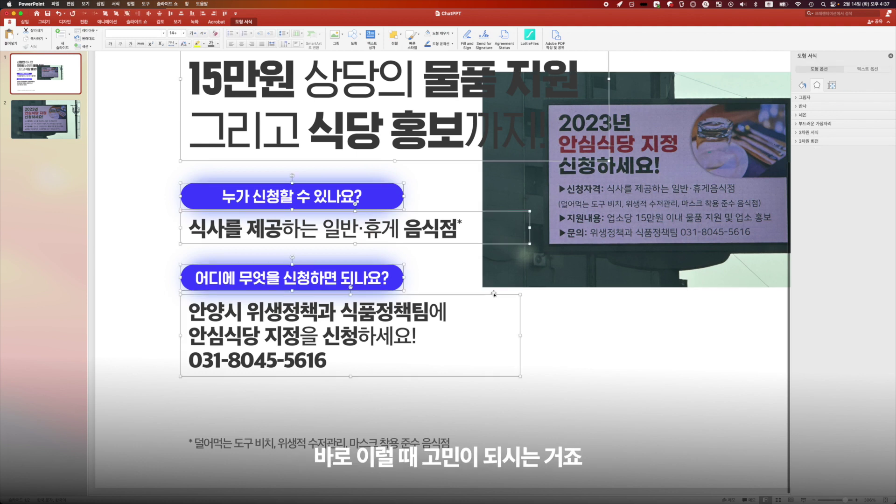
Step: Delete the signboard photo and paste in the Anyang city logo from another app
left_click(671, 230)
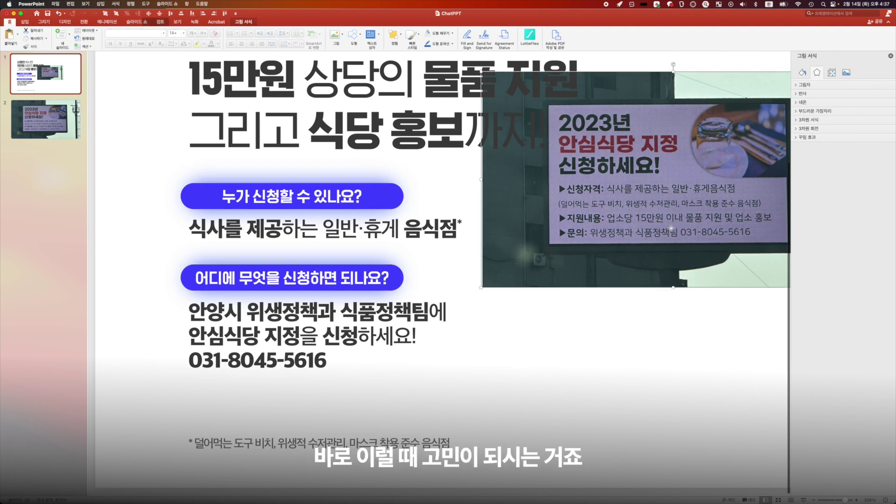
key("Delete")
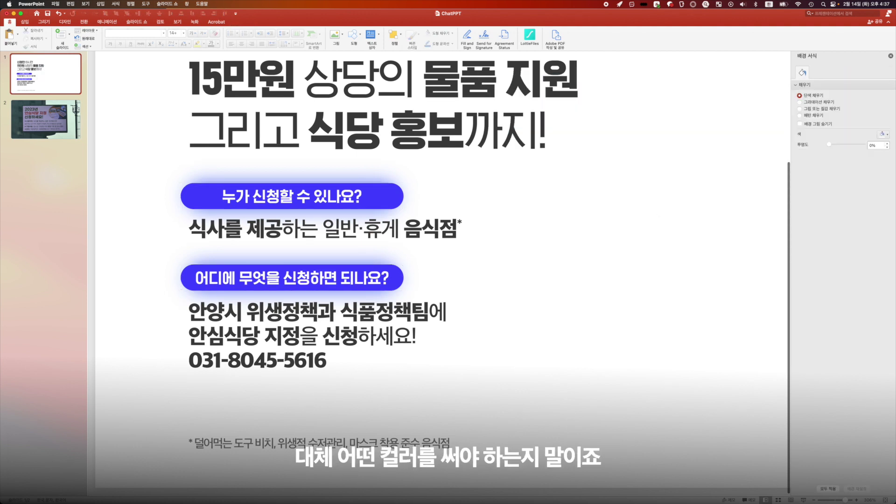
key("super+Tab")
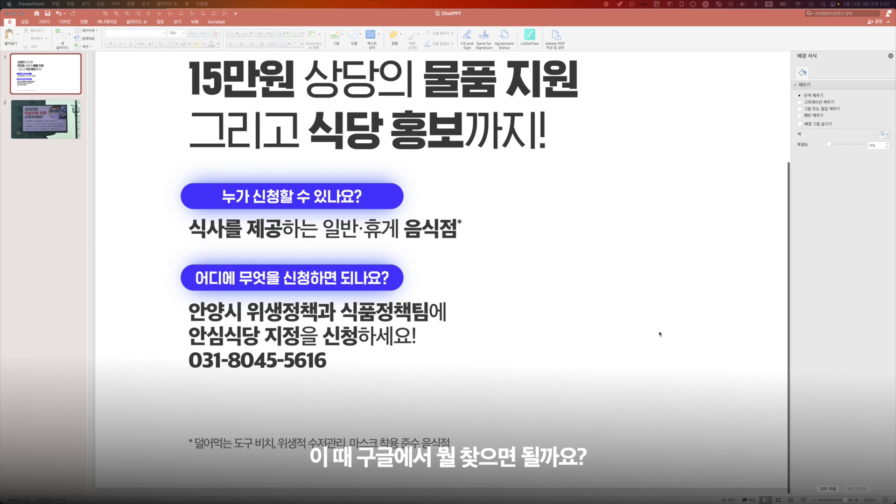
key("super+Tab")
key("super+v")
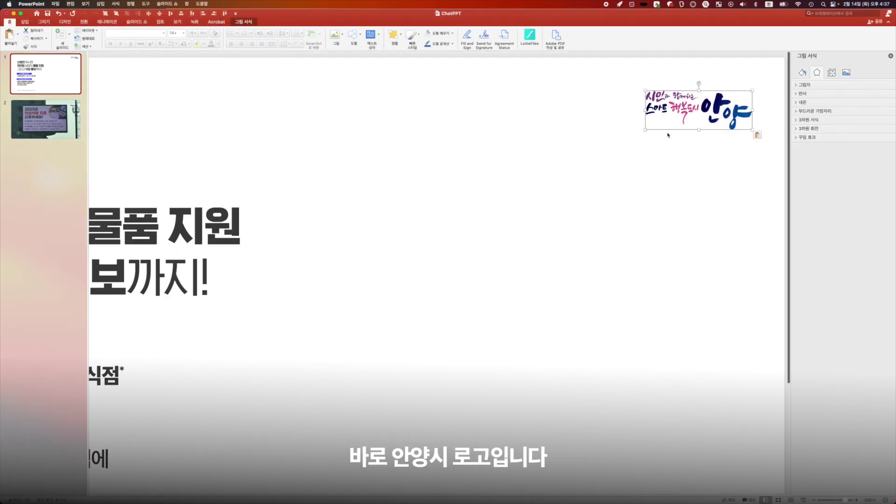
Step: Try resizing and moving the Anyang logo copy over the contact text
left_click_drag(647, 130, 348, 238)
left_click_drag(648, 163, 380, 432)
key("super+z")
key("super+z")
scroll(380, 432, "down", 5)
left_click_drag(489, 322, 391, 372)
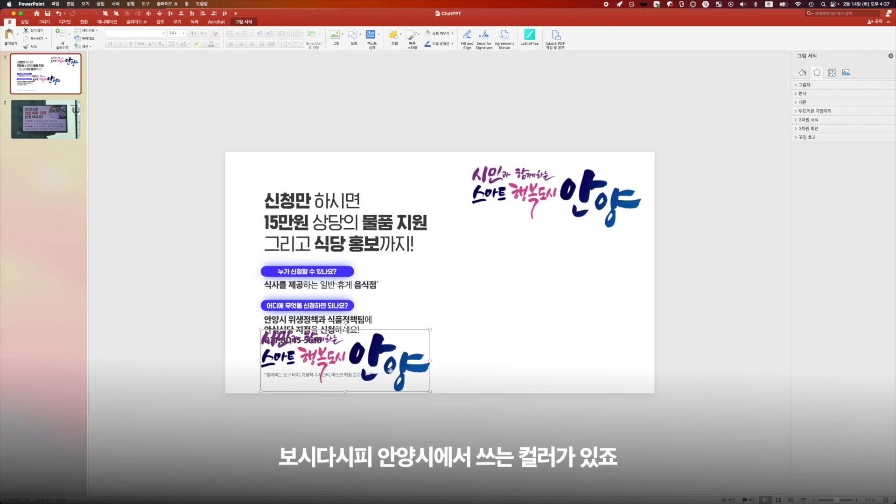
scroll(391, 372, "up", 3)
scroll(390, 372, "up", 4)
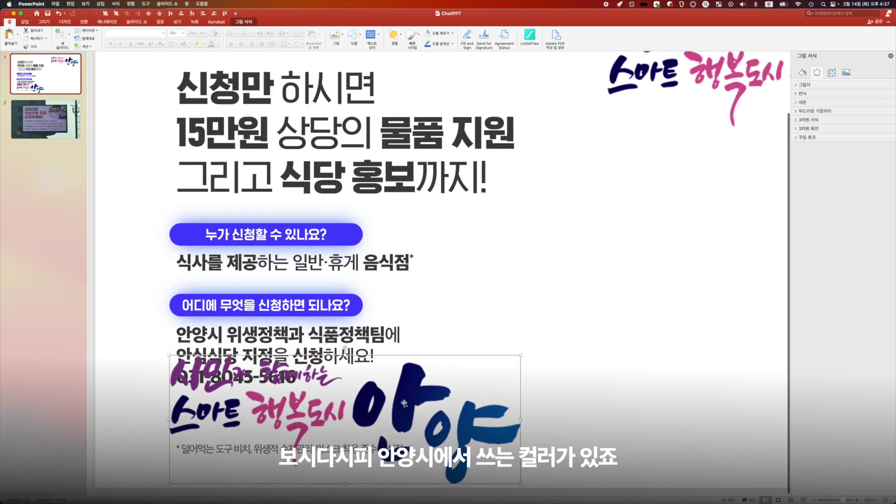
left_click_drag(521, 355, 420, 306)
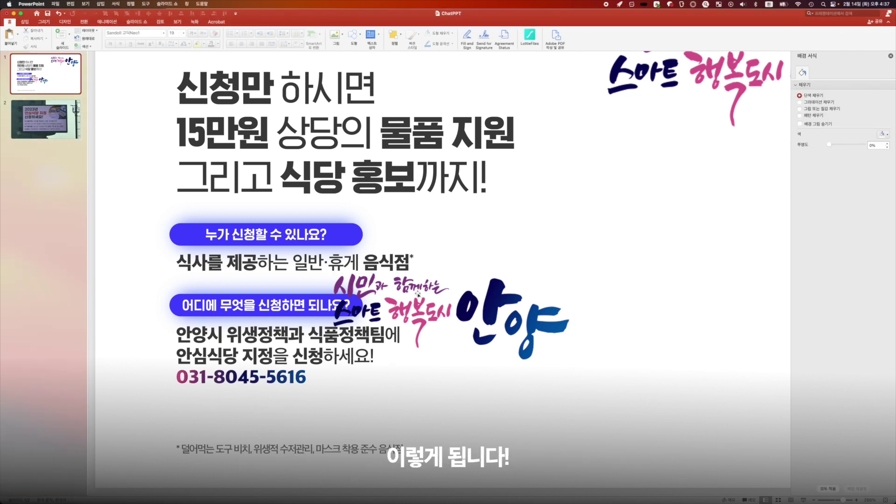
Step: Test the middle logo copy beside the phone number, then delete it
left_click(507, 314)
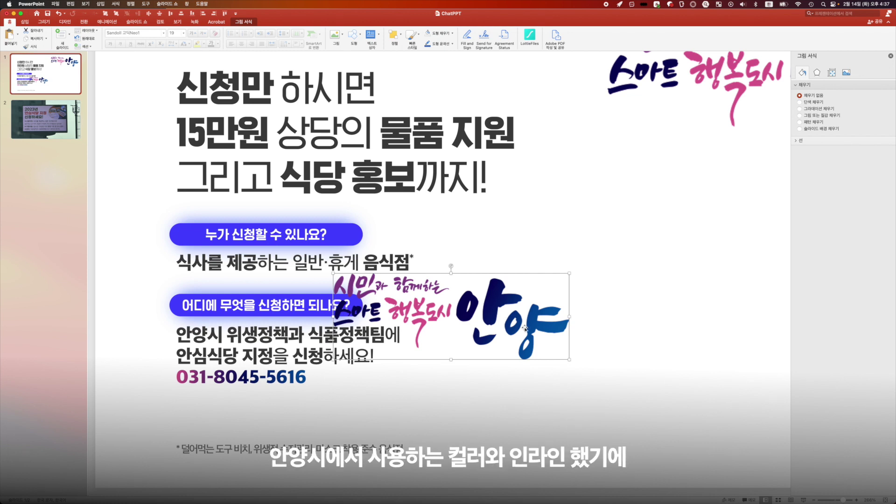
left_click_drag(523, 328, 366, 436)
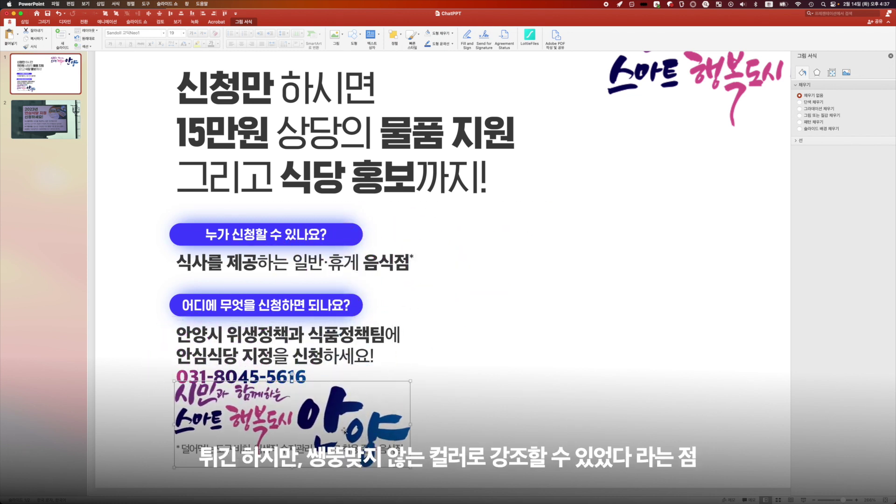
left_click_drag(344, 430, 567, 392)
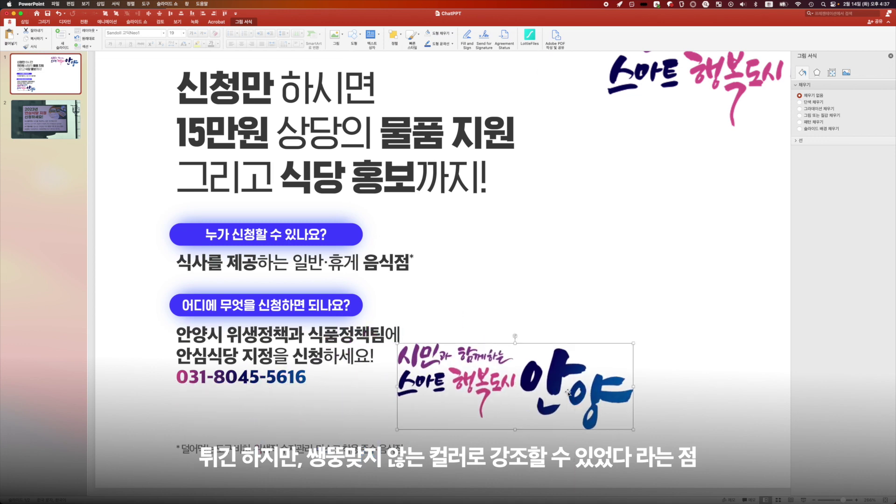
key("Delete")
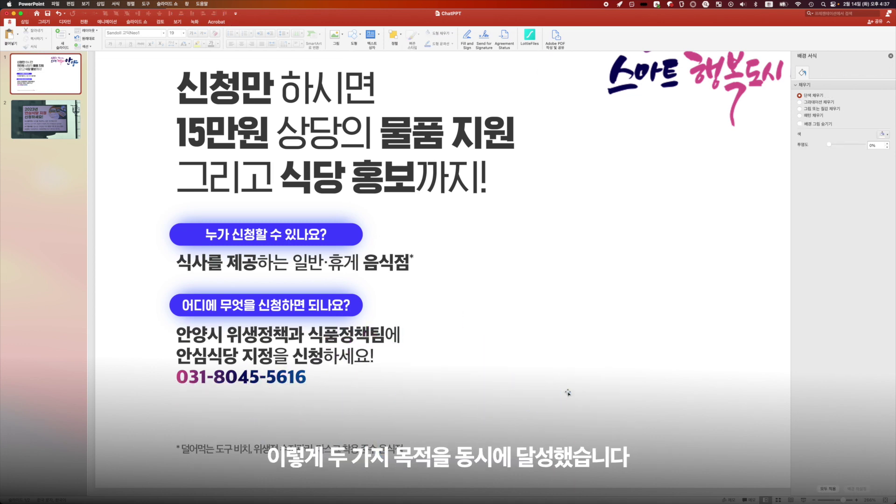
scroll(568, 392, "down", 3)
left_click(447, 273)
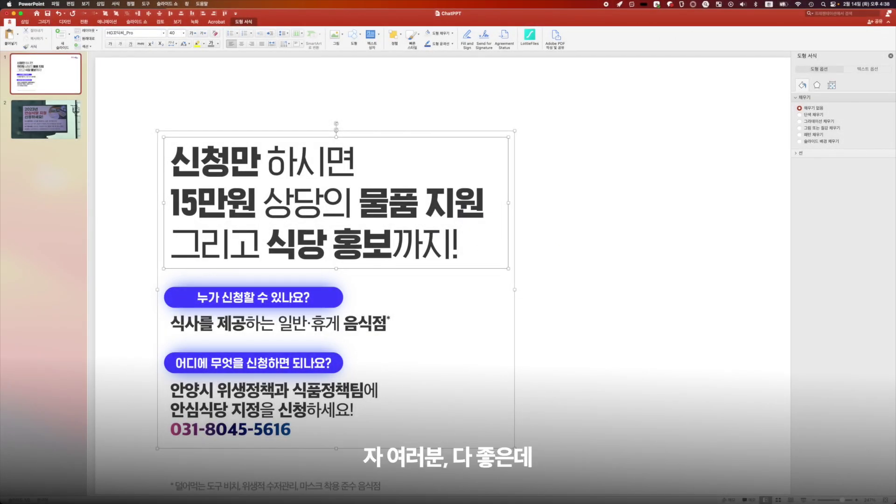
scroll(224, 194, "up", 3)
left_click_drag(311, 191, 182, 194)
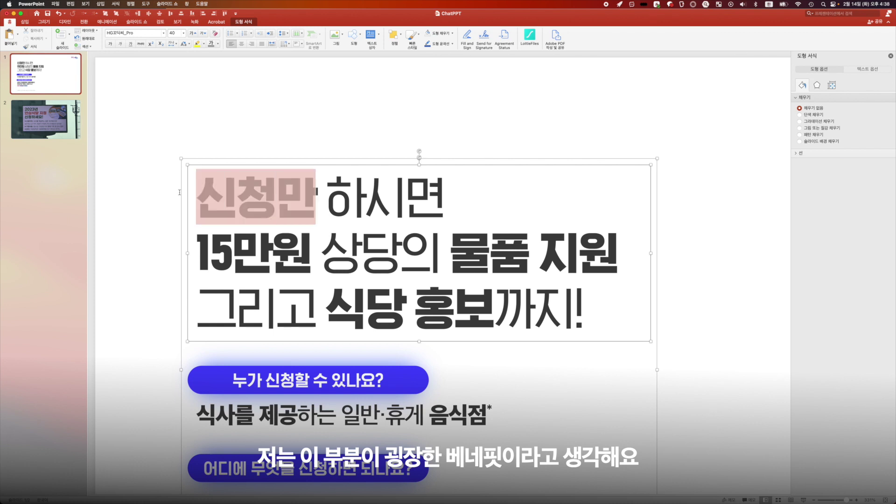
left_click(222, 241)
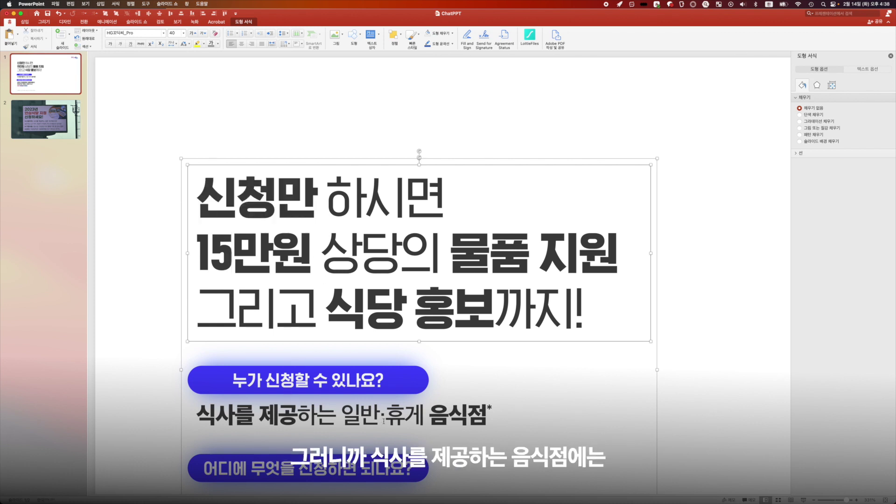
left_click_drag(448, 414, 468, 414)
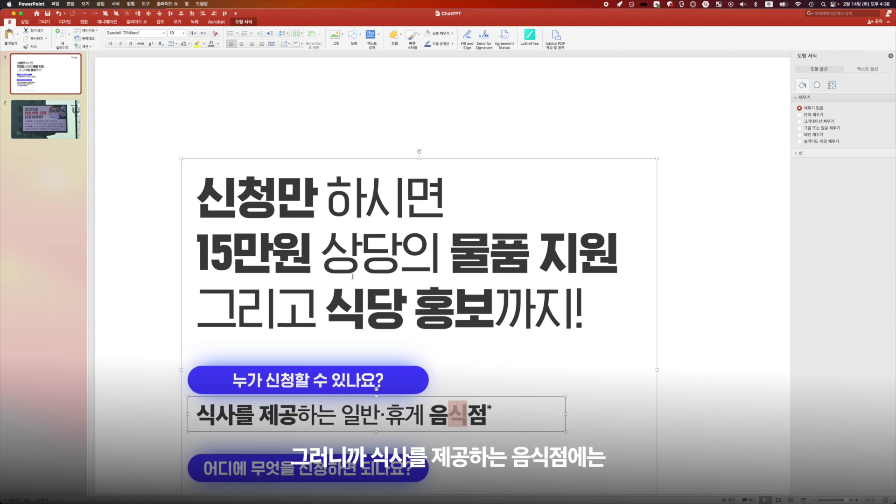
left_click_drag(232, 255, 527, 254)
left_click_drag(574, 308, 340, 324)
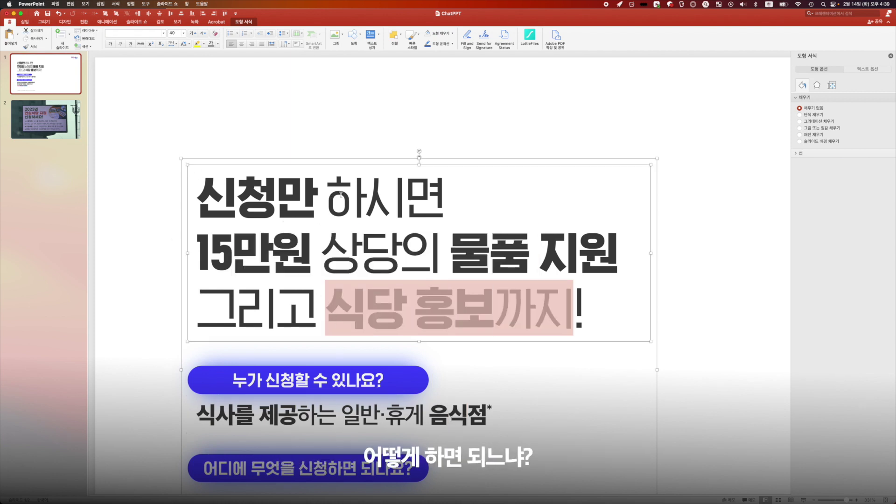
triple_click(405, 196)
left_click(237, 244)
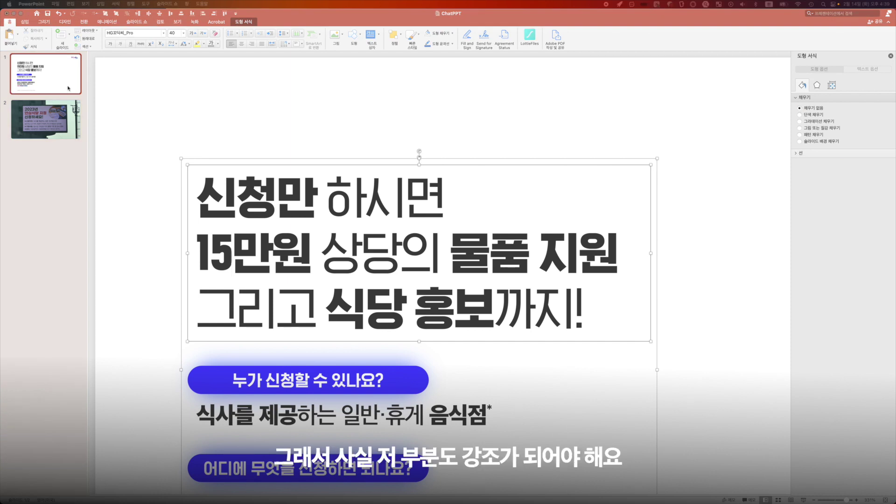
left_click(145, 95)
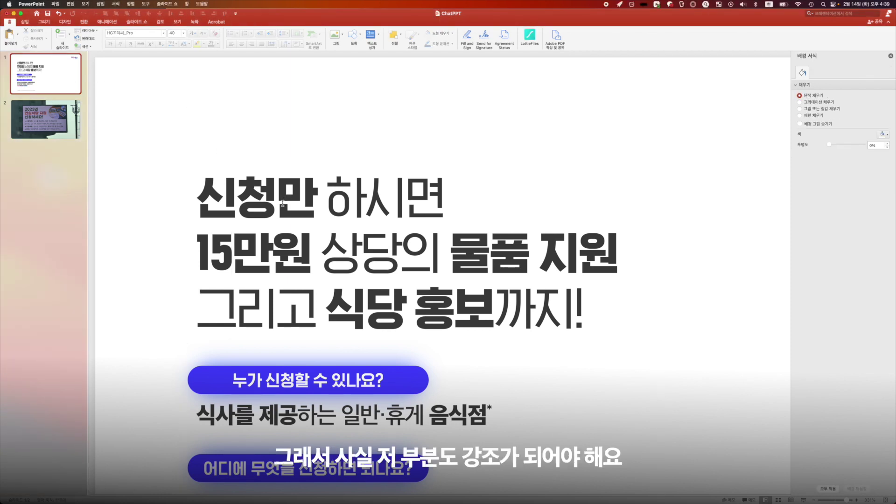
scroll(286, 204, "down", 8)
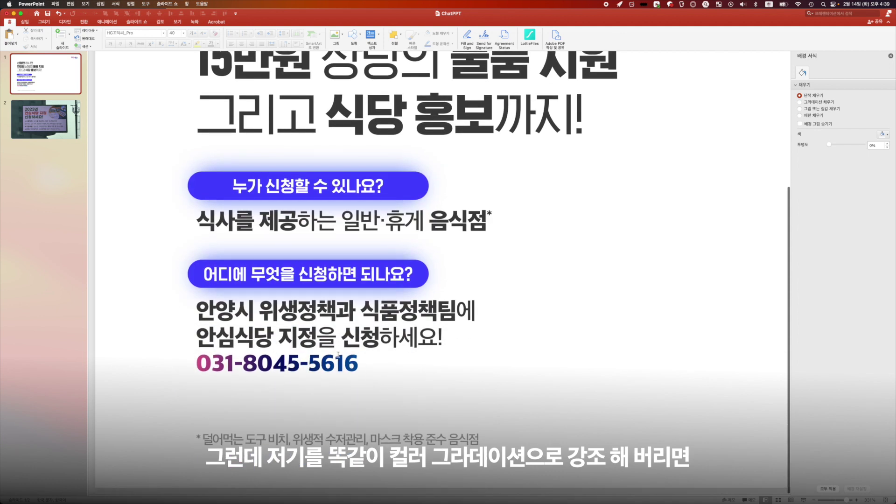
scroll(337, 354, "up", 7)
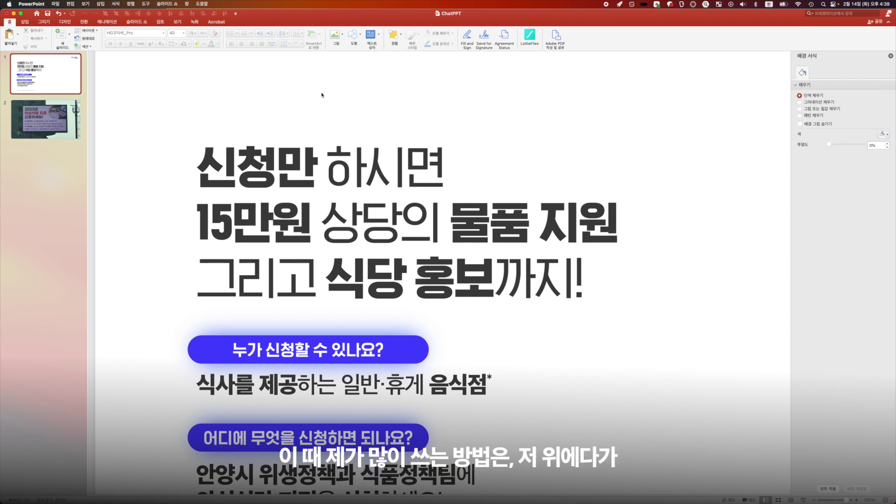
Step: Paste a small blue circle and place the dots above the headline's 신청만
key("super+v")
mouse_move(332, 135)
left_mouse_down()
mouse_move(219, 132)
mouse_move(254, 112)
mouse_move(338, 119)
left_mouse_up()
scroll(219, 132, "up", 2)
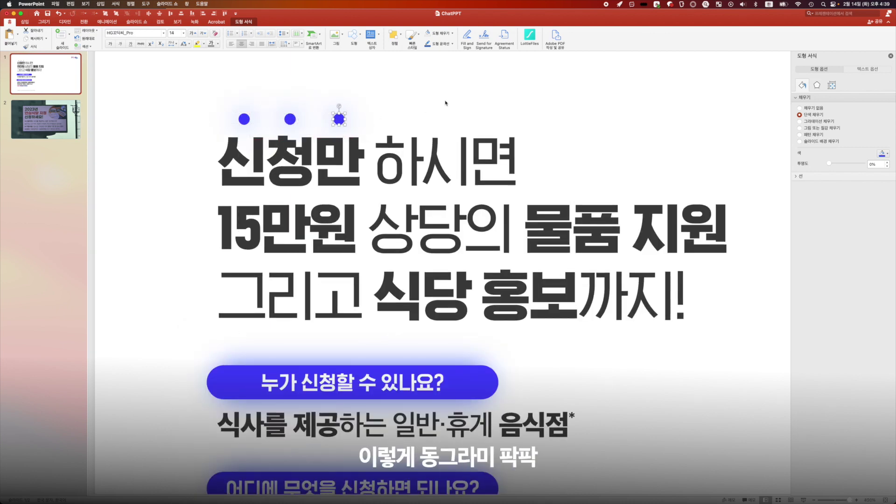
left_click(445, 103)
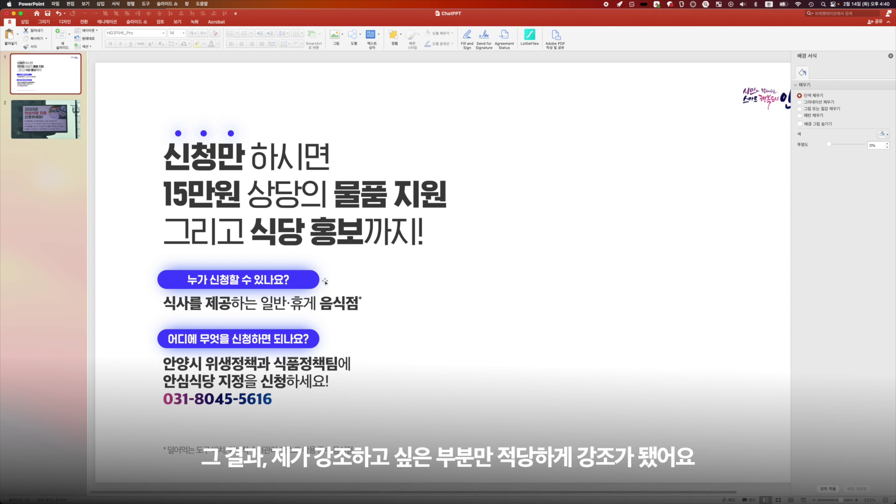
scroll(344, 287, "down", 3)
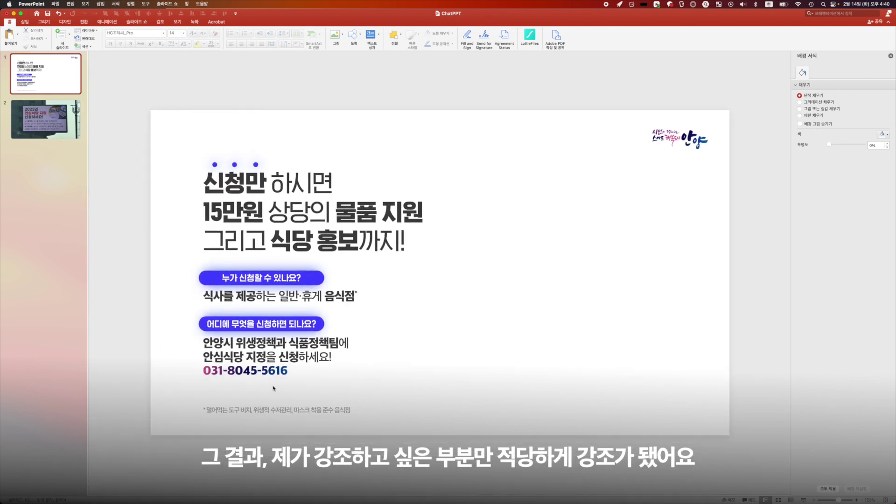
left_click(256, 373)
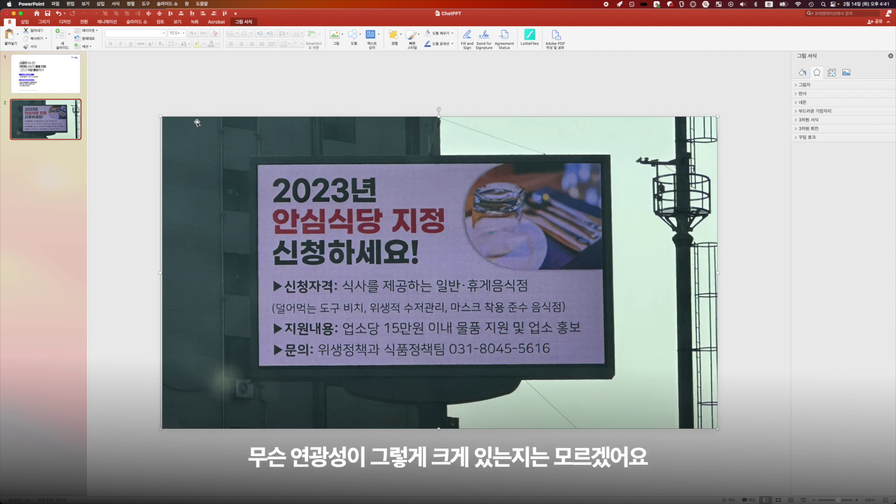
Step: Return from the slide 2 billboard photo to slide 1 and refocus the presentation
scroll(513, 234, "up", 5)
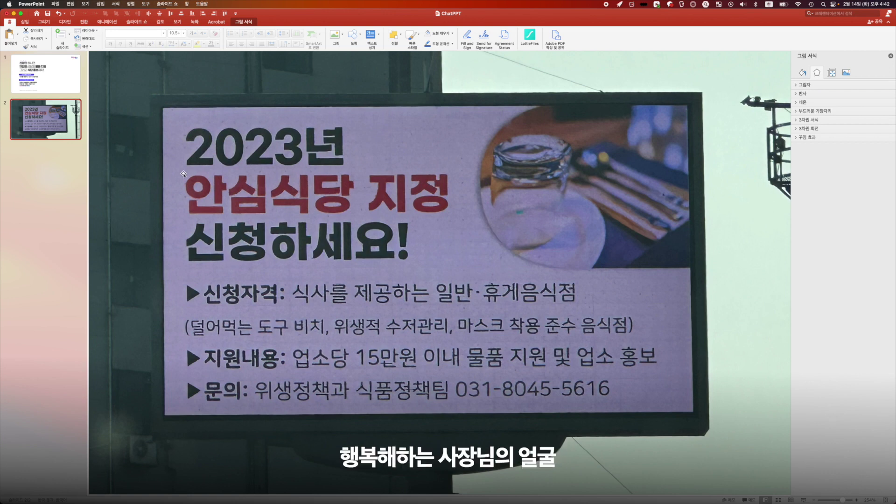
left_click(73, 80)
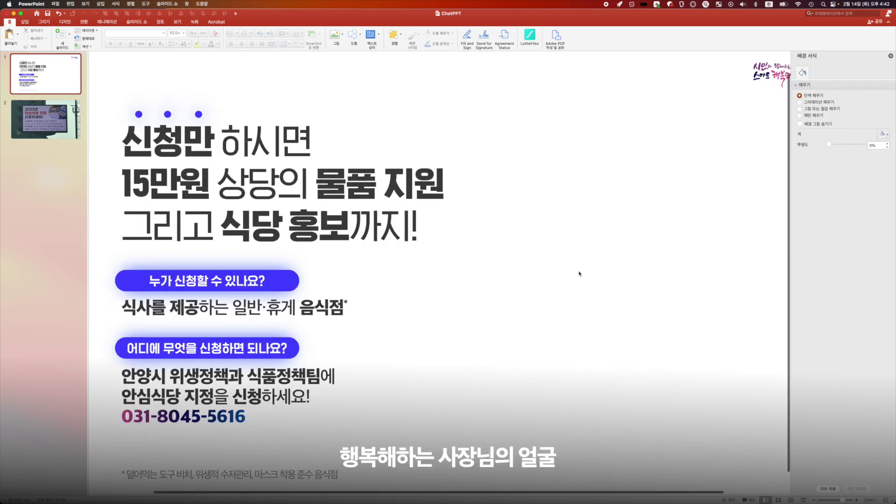
scroll(580, 274, "down", 5)
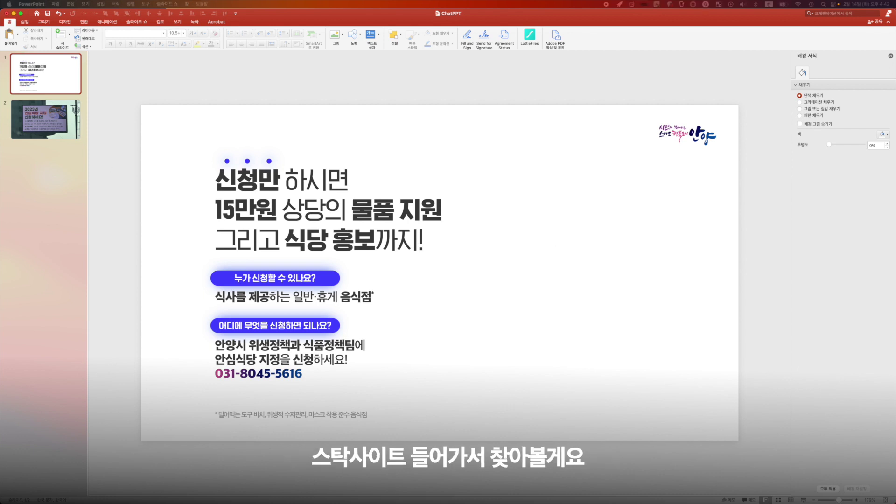
left_click(512, 259)
key("super+v")
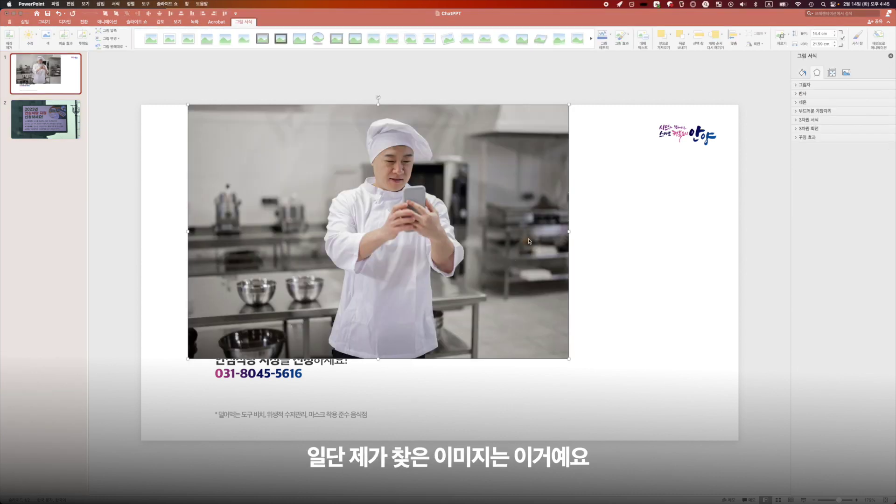
left_click_drag(377, 237, 590, 278)
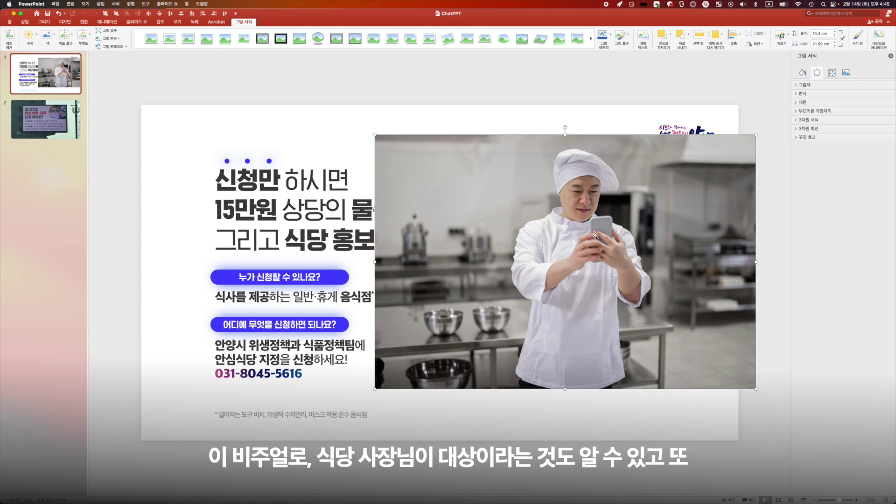
left_click_drag(595, 235, 549, 230)
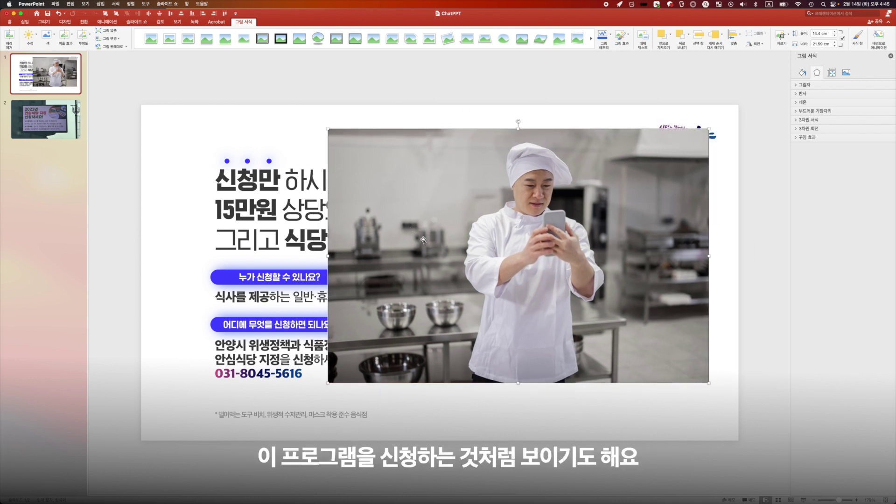
left_click_drag(541, 246, 575, 222)
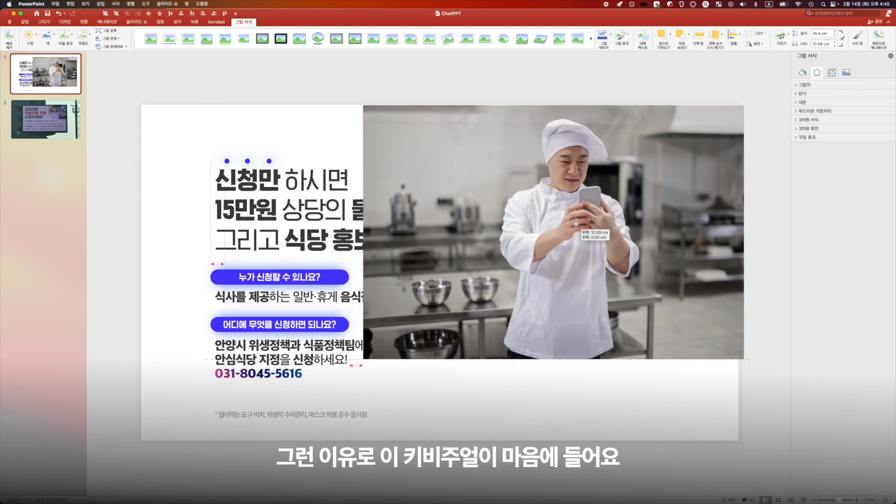
left_click_drag(366, 358, 241, 441)
left_click_drag(437, 350, 660, 349)
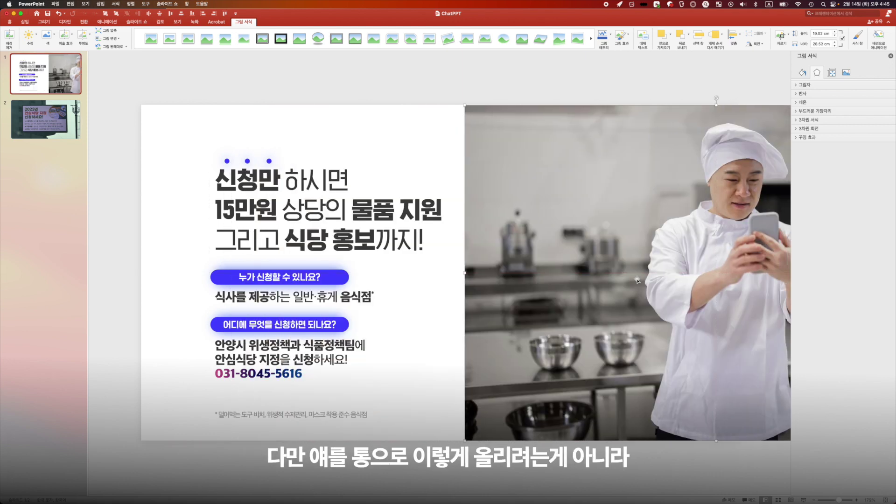
left_click_drag(708, 283, 554, 276)
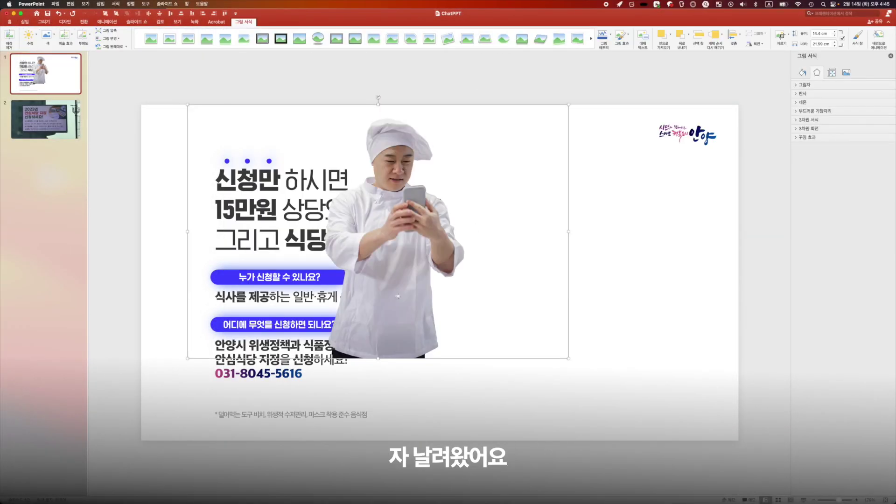
Step: Move, enlarge and flip a copy of the cut-out chef, then delete the mirrored duplicate
left_click_drag(432, 289, 466, 320)
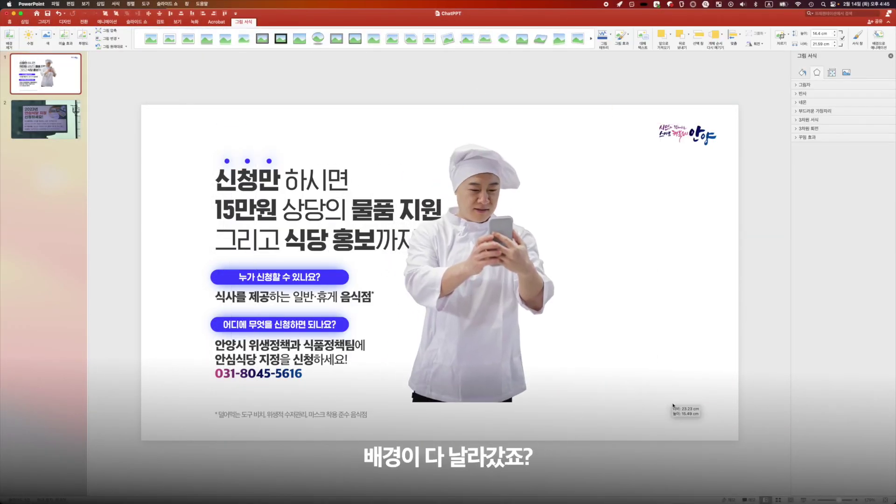
left_click_drag(504, 220, 606, 227)
left_click_drag(672, 265, 220, 265)
left_click_drag(471, 308, 611, 308)
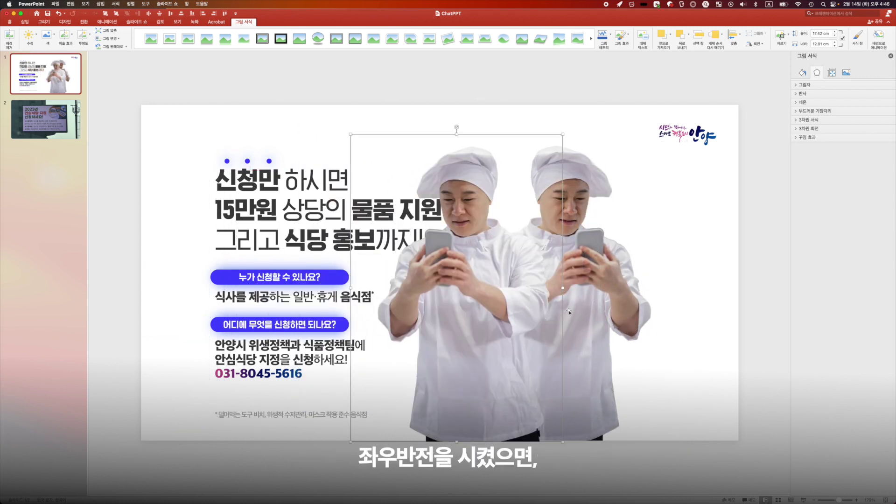
key("BackSpace")
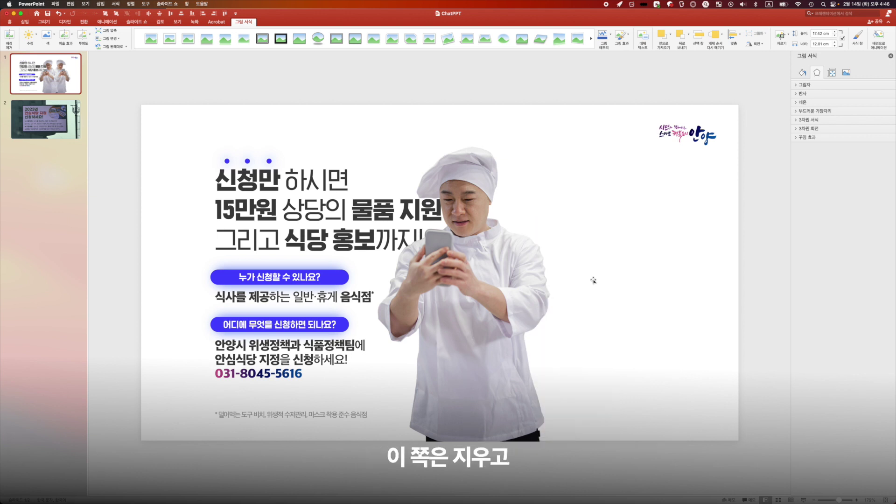
Step: Move the remaining chef photo to the slide's right side, enlarge it, and start cropping it
left_click(509, 248)
left_click_drag(552, 259, 611, 193)
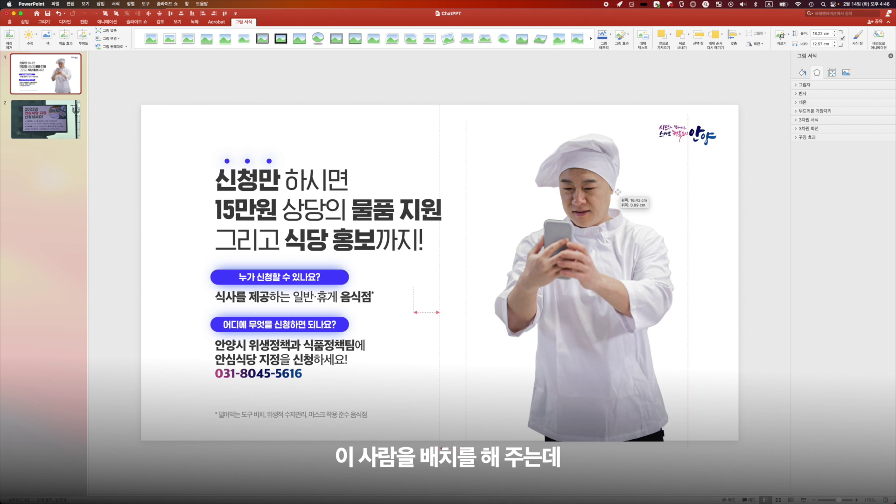
scroll(554, 352, "down", 5)
left_click_drag(553, 352, 604, 422)
left_click_drag(509, 392, 476, 398)
left_click(780, 36)
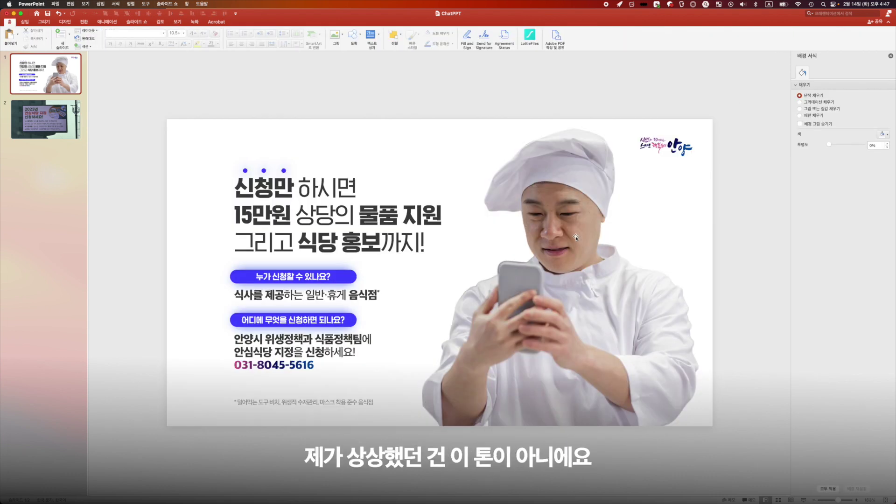
Step: Recolor the chef photo with the Grayscale option and deselect it to check the result
left_click(473, 219)
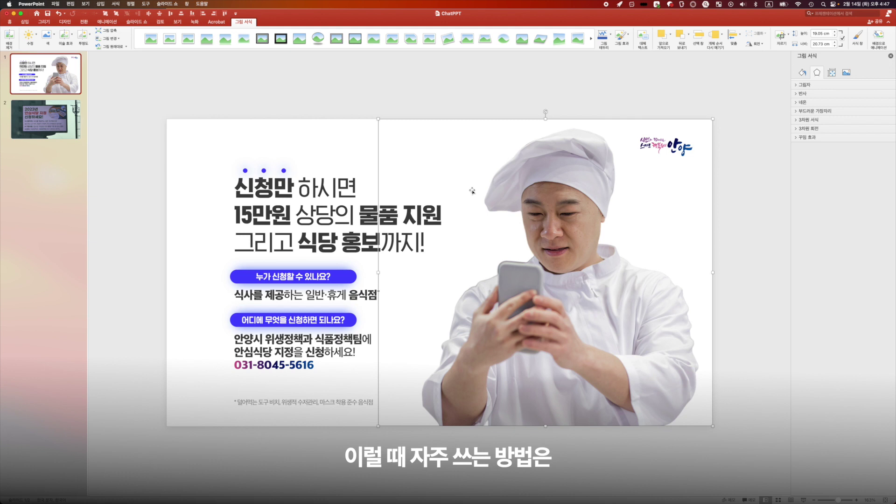
left_click(51, 38)
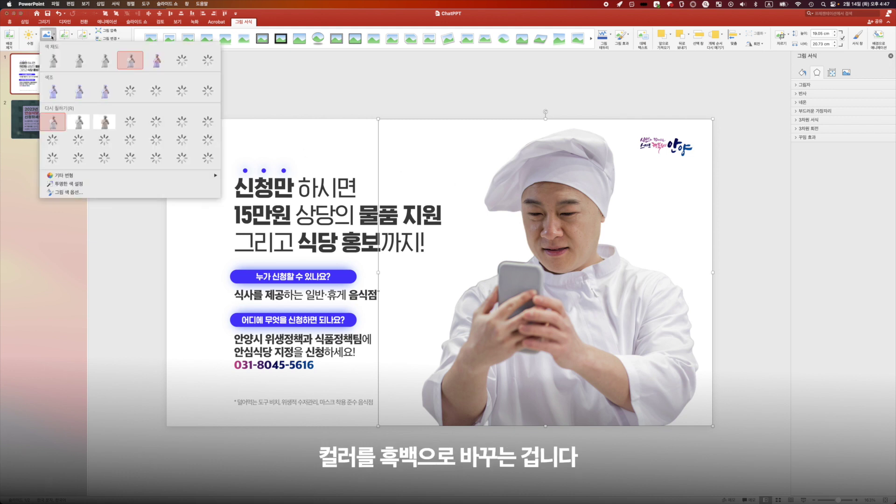
left_click(79, 122)
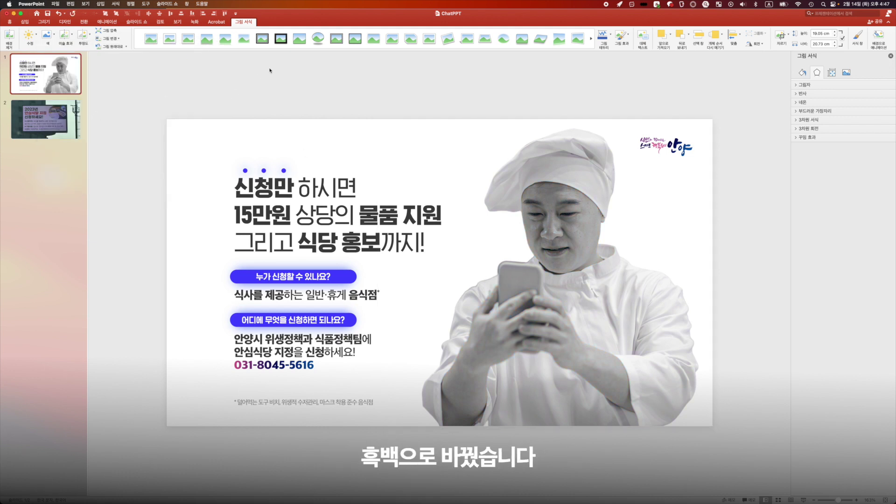
left_click(269, 71)
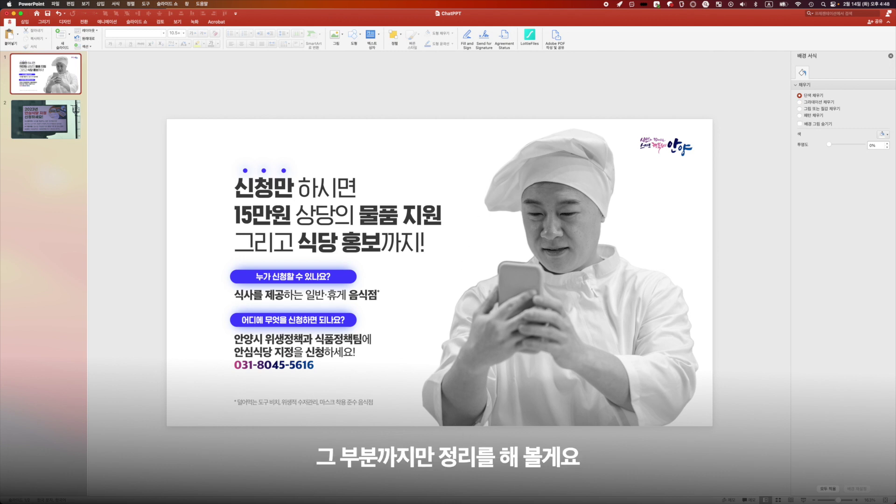
Step: Paste the vertical gradient line at the chef's left edge and add a taller white rectangle beside it
mouse_move(454, 494)
key("super+v")
left_click_drag(423, 233, 459, 231)
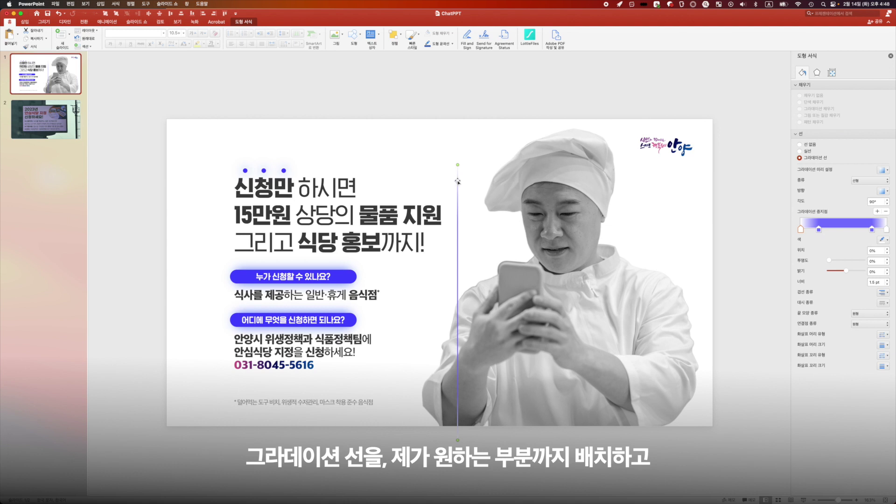
left_click_drag(458, 182, 477, 182)
left_click(498, 222)
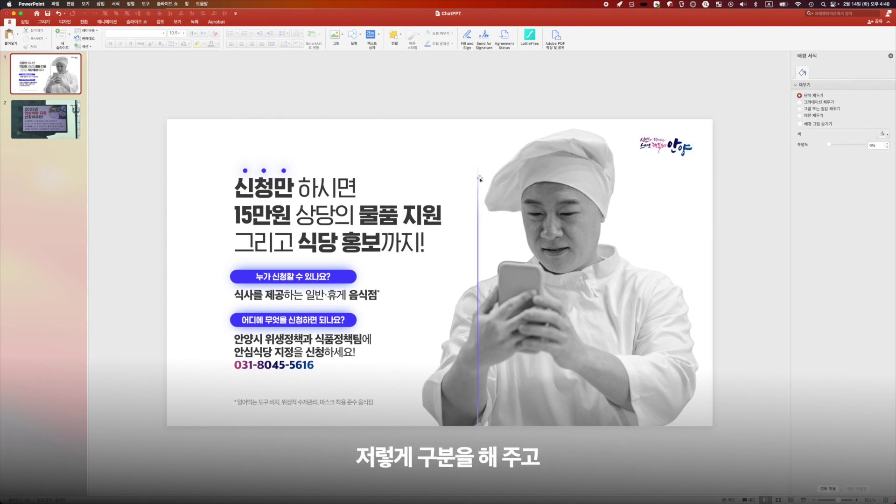
key("super+v")
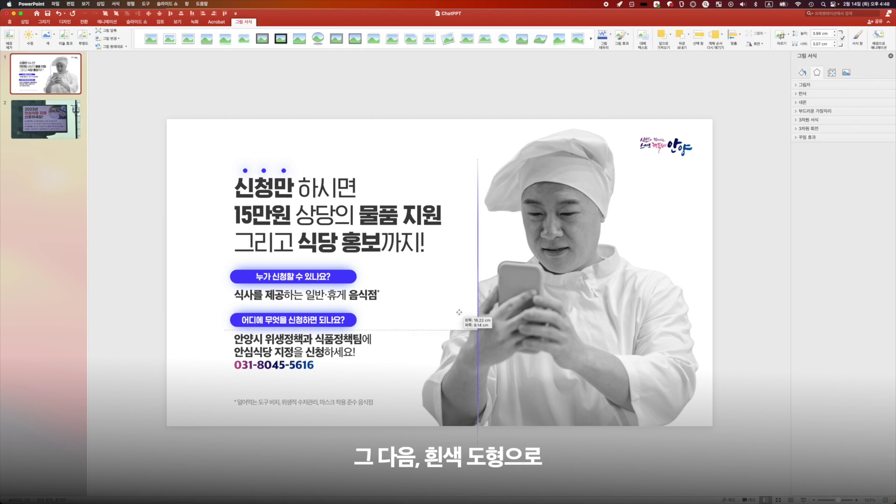
left_click_drag(453, 330, 456, 425)
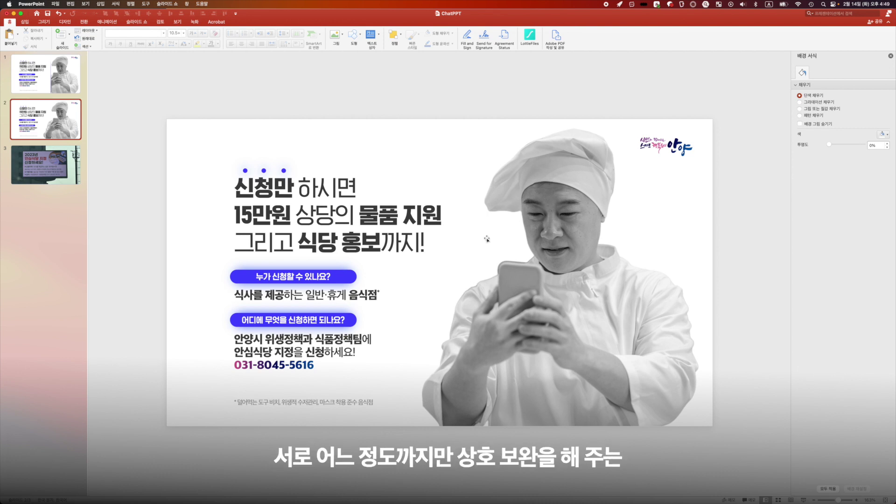
Step: On slide 1, select parts of the headline: its first line, '상당의' and '식당 홍'
left_click(59, 61)
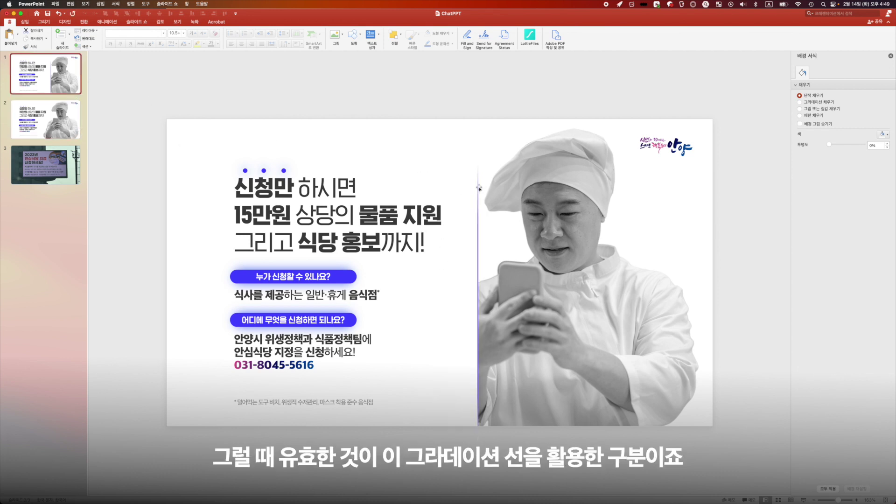
left_click(501, 223)
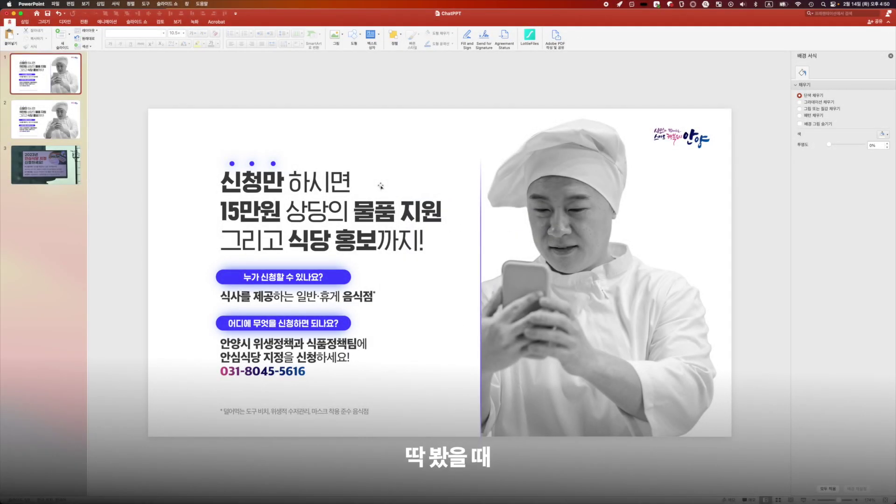
left_click_drag(232, 185, 344, 183)
left_click(257, 219)
left_click_drag(287, 214, 347, 212)
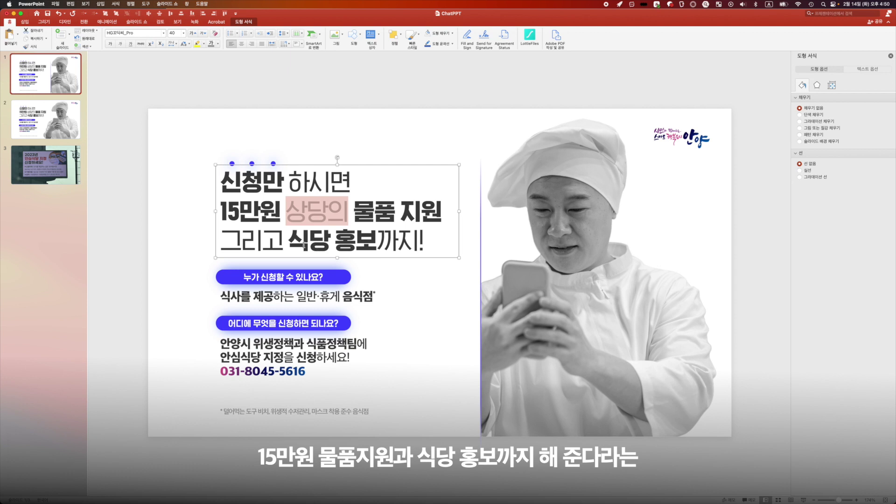
left_click_drag(303, 245, 358, 245)
left_click(383, 245)
left_click(356, 240)
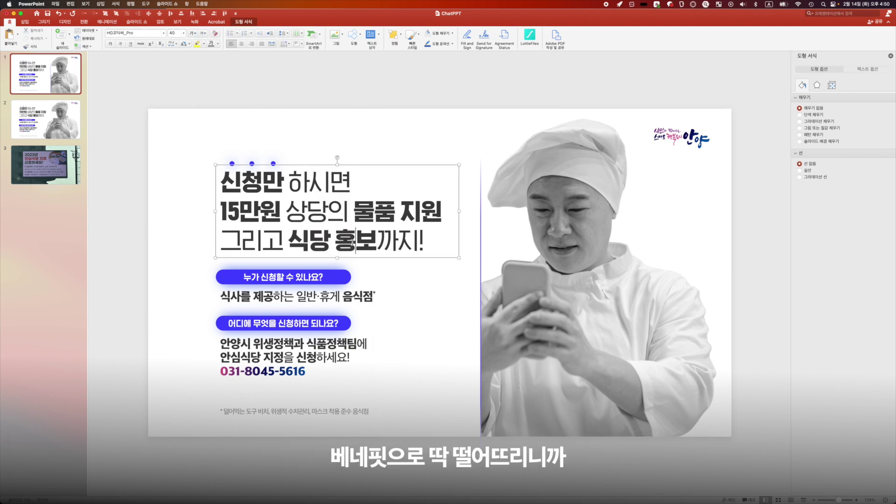
scroll(352, 242, "up", 5)
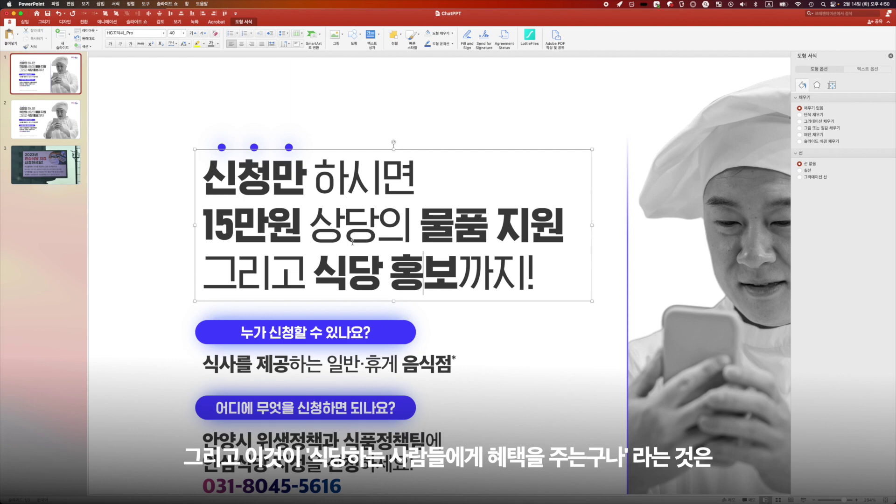
scroll(353, 243, "right", 1)
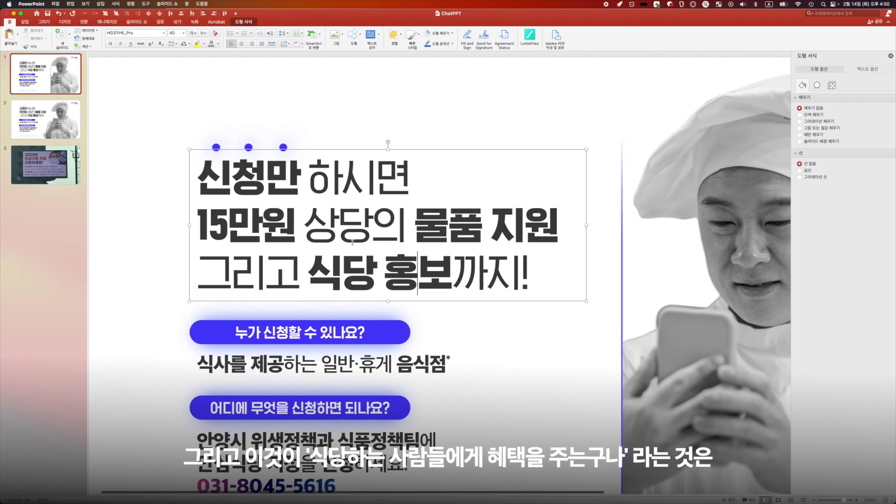
scroll(352, 243, "right", 10)
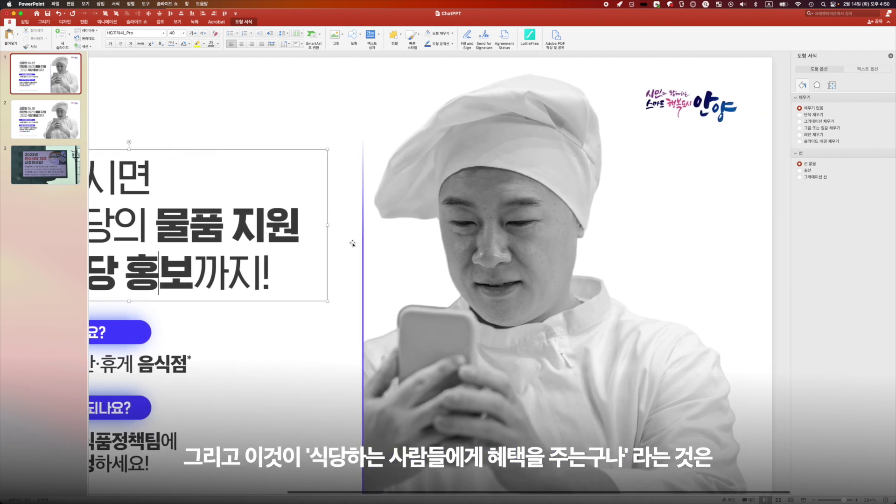
scroll(353, 243, "down", 3)
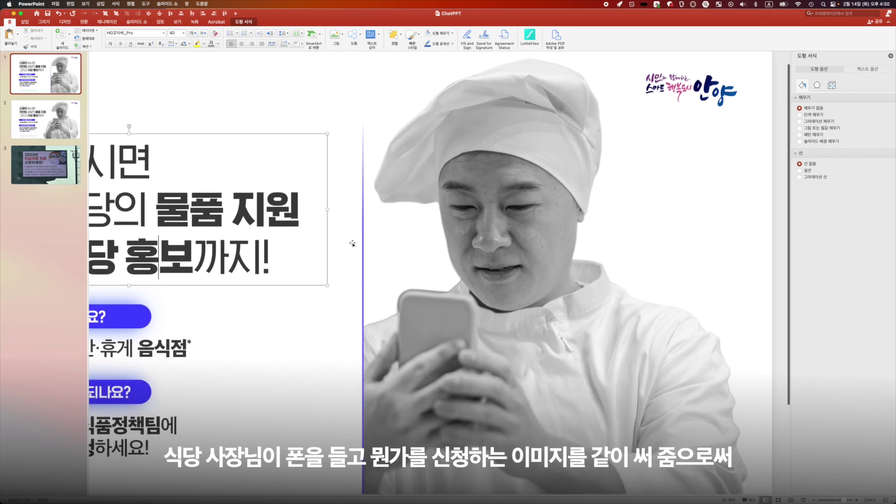
scroll(353, 244, "left", 10)
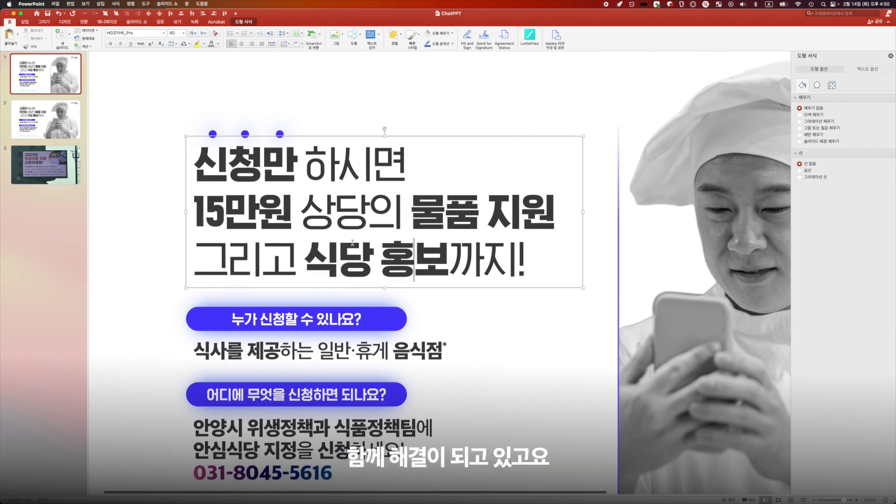
scroll(352, 243, "left", 1)
key("super+shift+1")
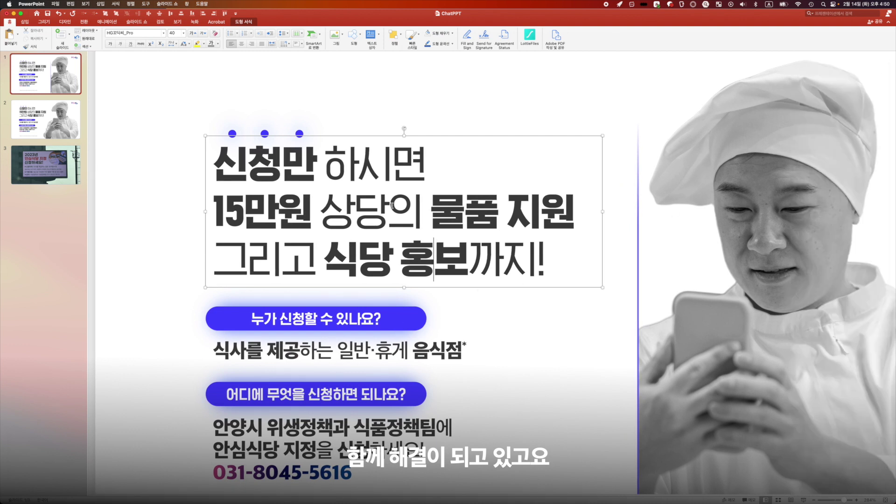
key("super+a")
scroll(893, 363, "right", 1)
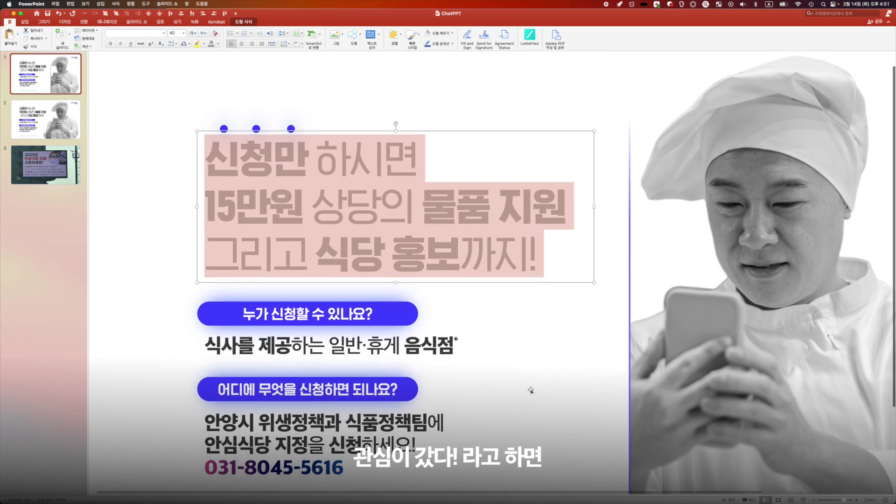
scroll(531, 390, "down", 3)
left_click(245, 256)
left_click_drag(242, 289, 407, 289)
left_click(333, 387)
scroll(333, 387, "down", 1)
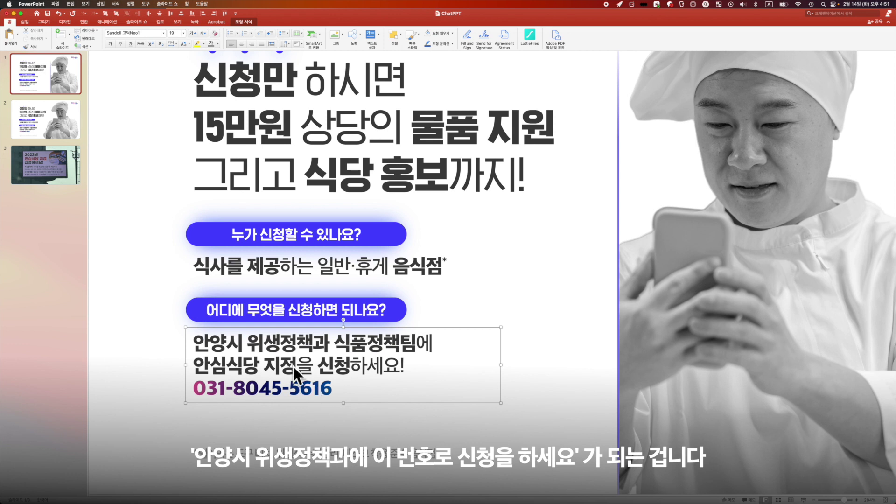
left_click(287, 244)
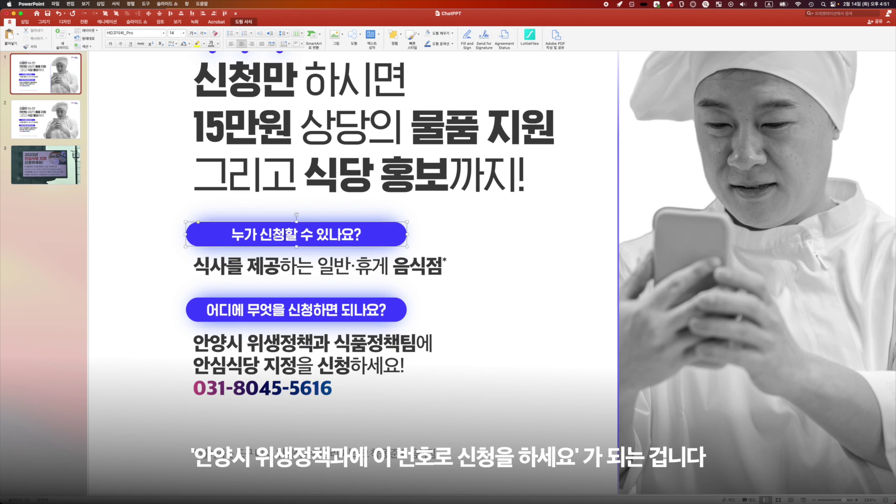